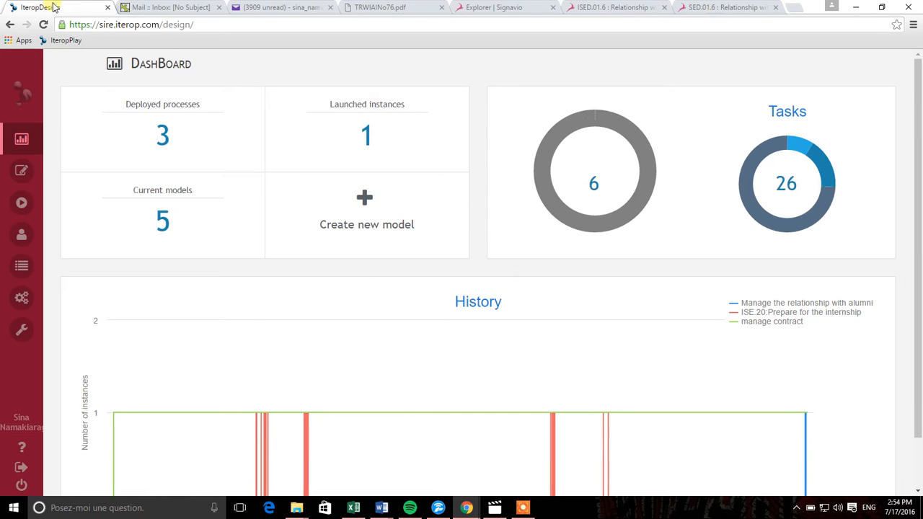
# - Open the My Deployments page listing the deployed processes
pyautogui.moveTo(19, 294)
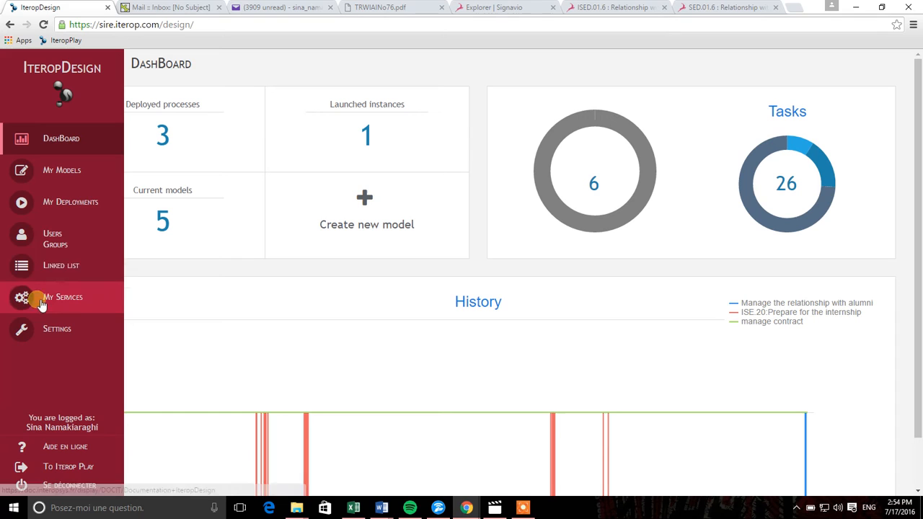
pyautogui.click(71, 201)
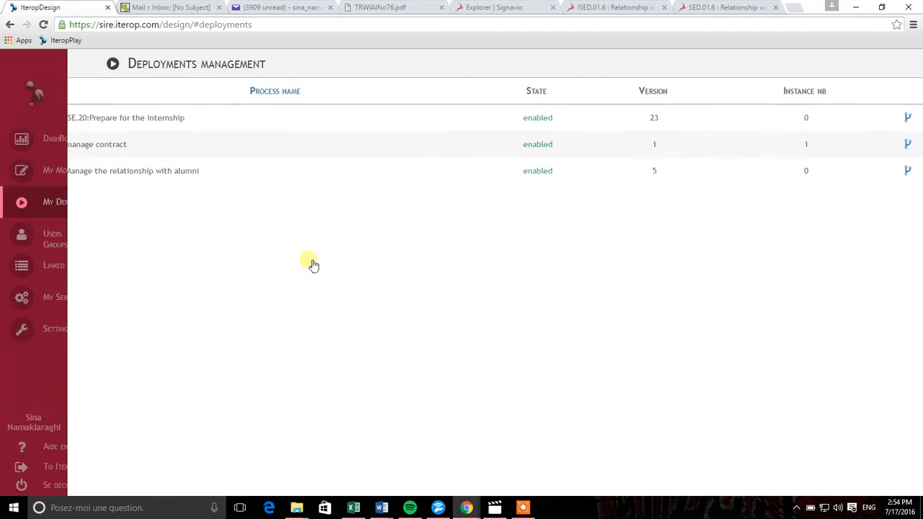
# - Upgrade the alumni deployment to a new version, then open the version 6 model in the Modeler
pyautogui.click(286, 179)
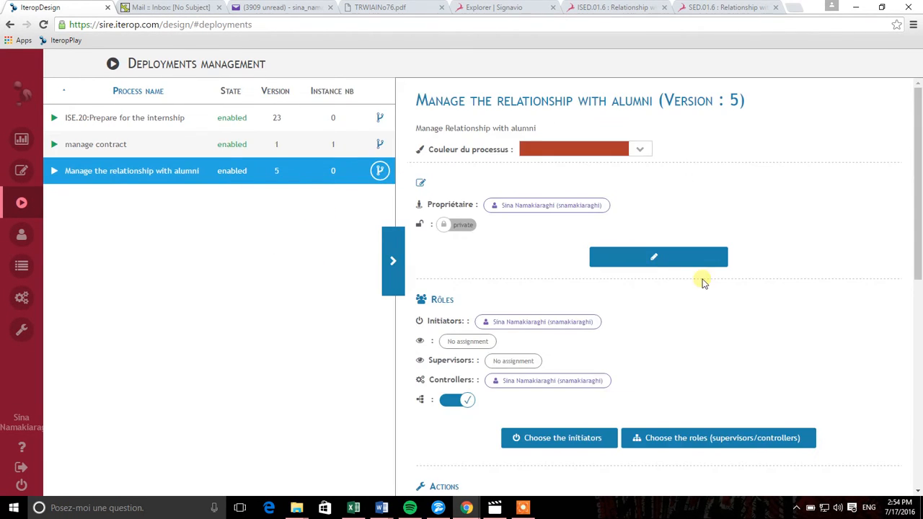
pyautogui.scroll(-3, 779, 323)
pyautogui.click(614, 360)
pyautogui.click(427, 296)
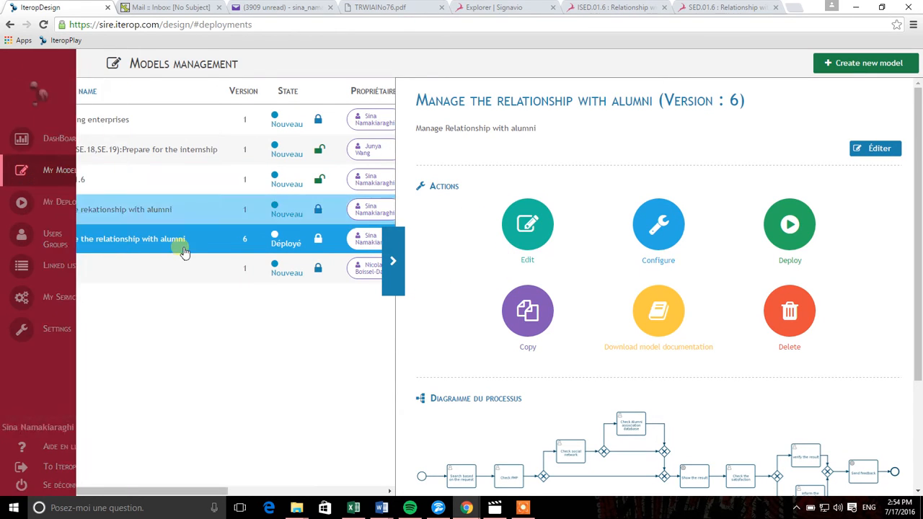
pyautogui.click(186, 240)
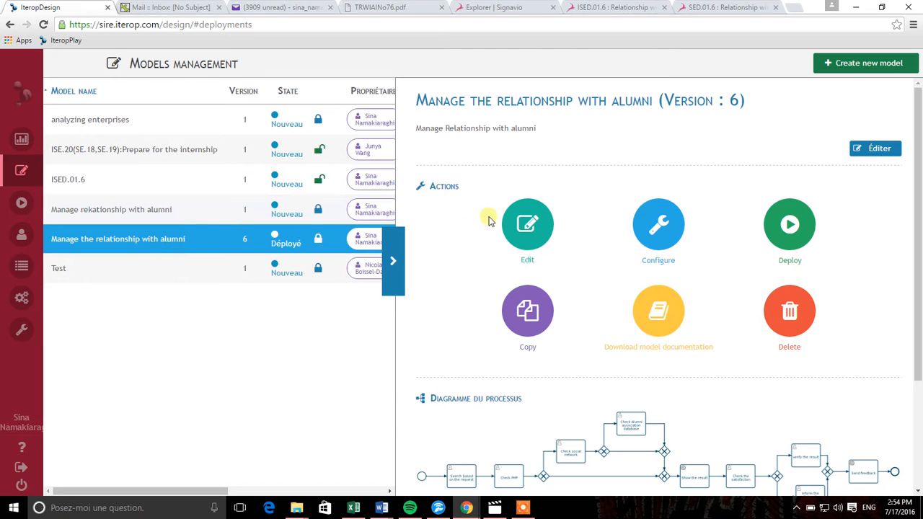
pyautogui.click(546, 236)
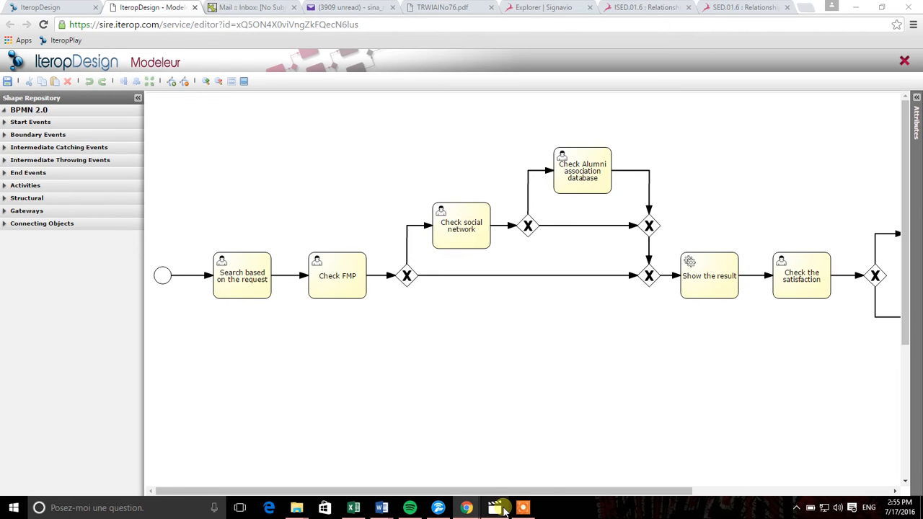
# - Scroll across the alumni diagram, then bring up the SED.01.6 Signavio diagram
pyautogui.moveTo(497, 509)
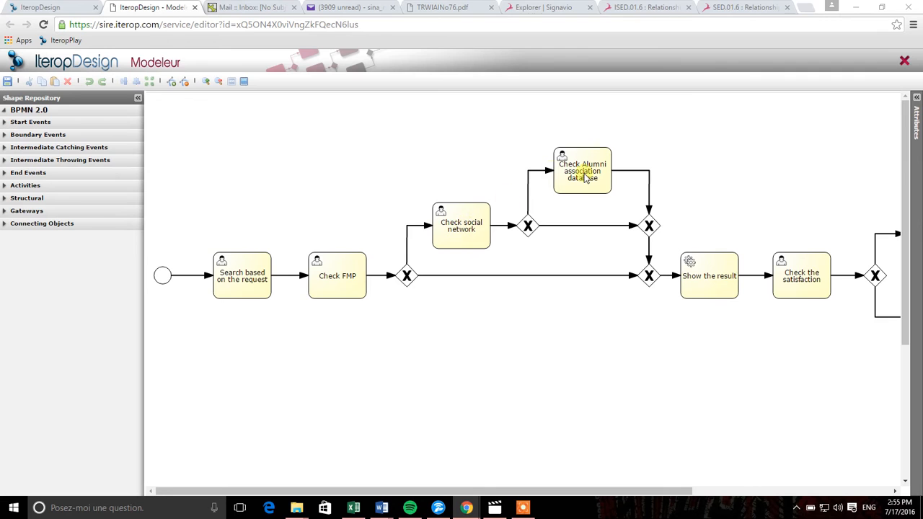
pyautogui.moveTo(637, 489); pyautogui.dragTo(656, 485)
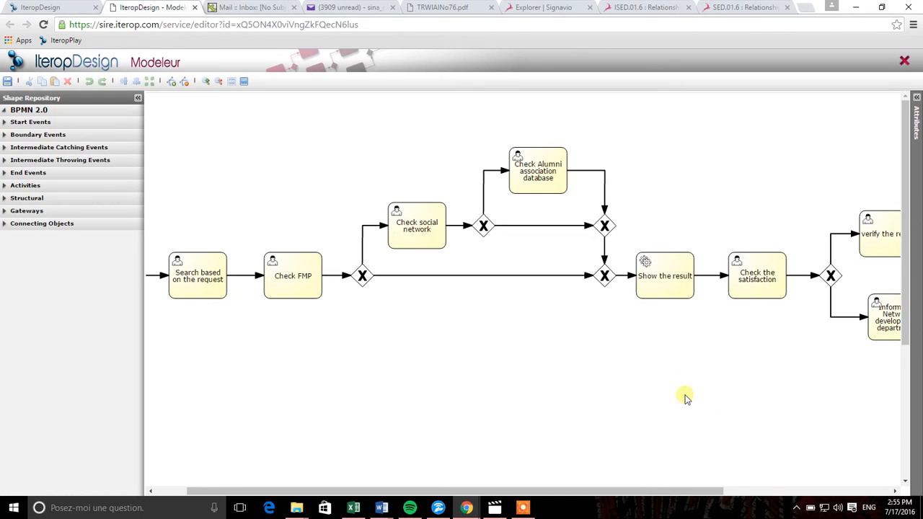
pyautogui.moveTo(655, 490); pyautogui.dragTo(620, 490)
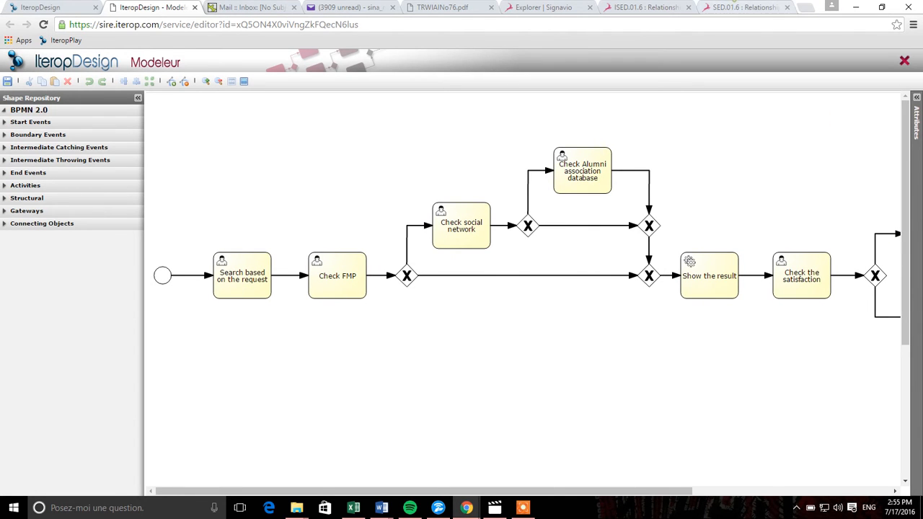
pyautogui.click(728, 7)
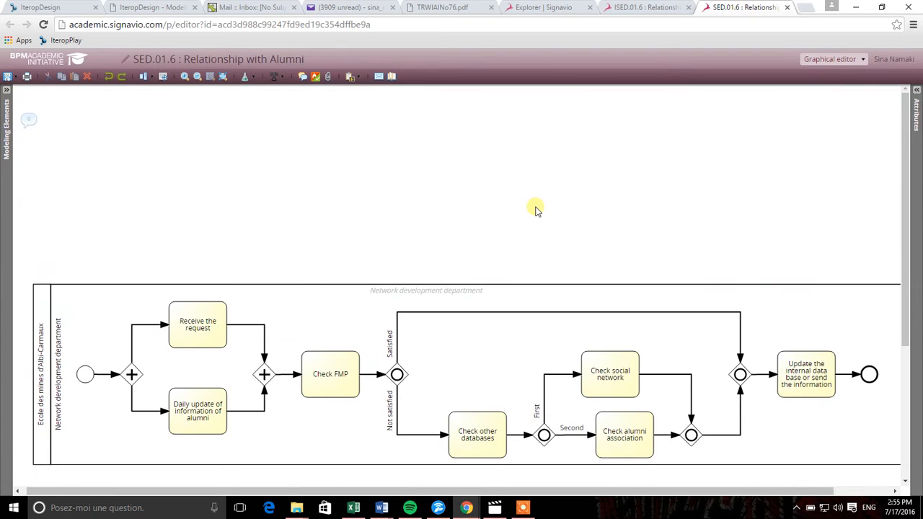
# - Look over the SED.01.6 and ISED.01.6 diagrams, then go back to the IteropDesign models page
pyautogui.scroll(-2, 534, 209)
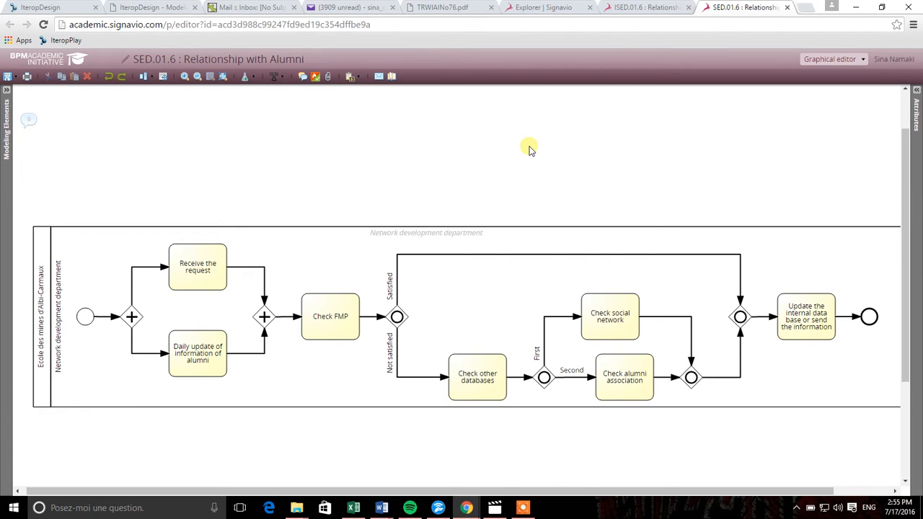
pyautogui.click(645, 16)
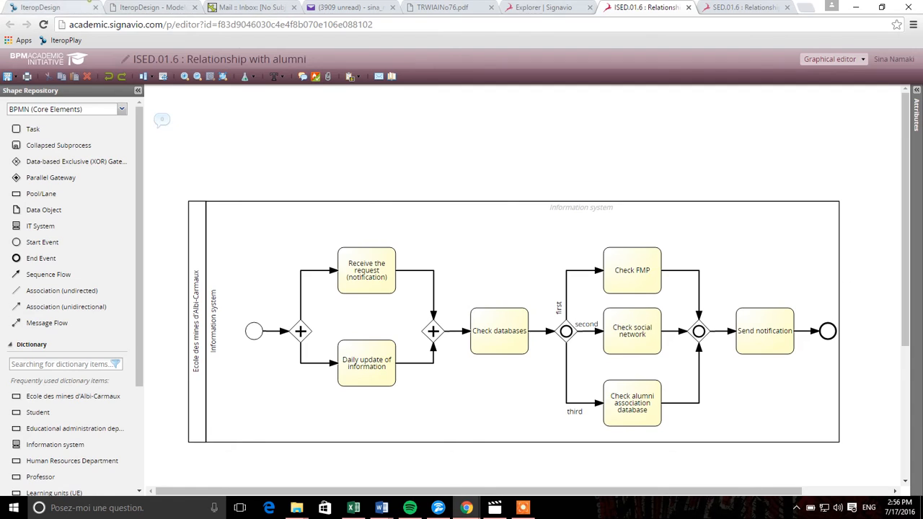
pyautogui.click(43, 7)
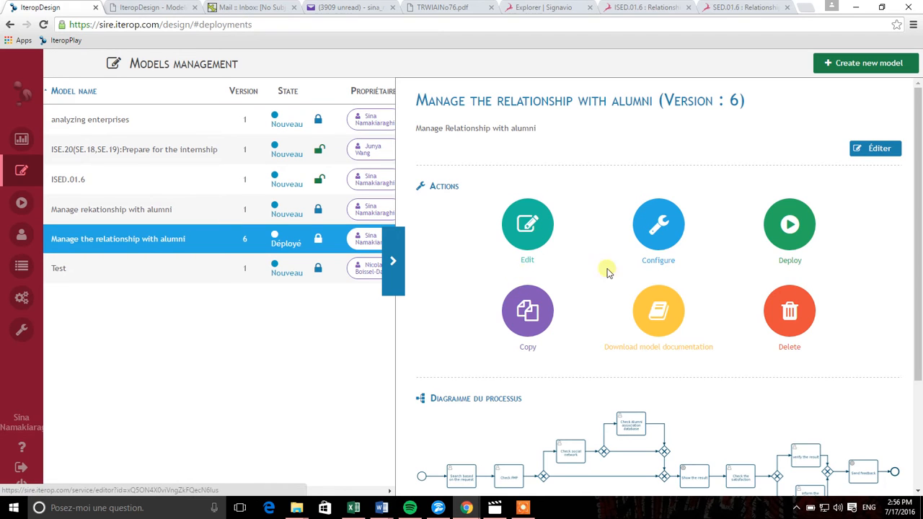
# - Open the Task configuration page for Manage the relationship with alumni
pyautogui.scroll(-1, 648, 238)
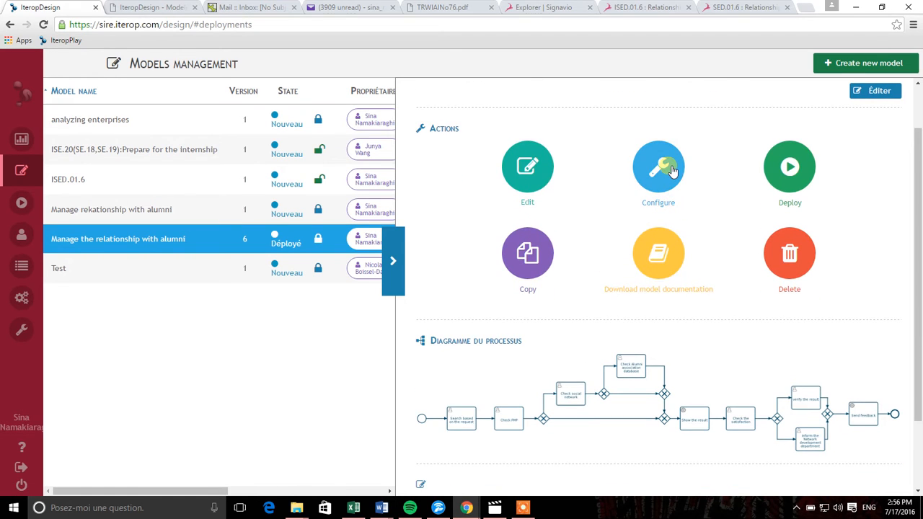
pyautogui.click(670, 171)
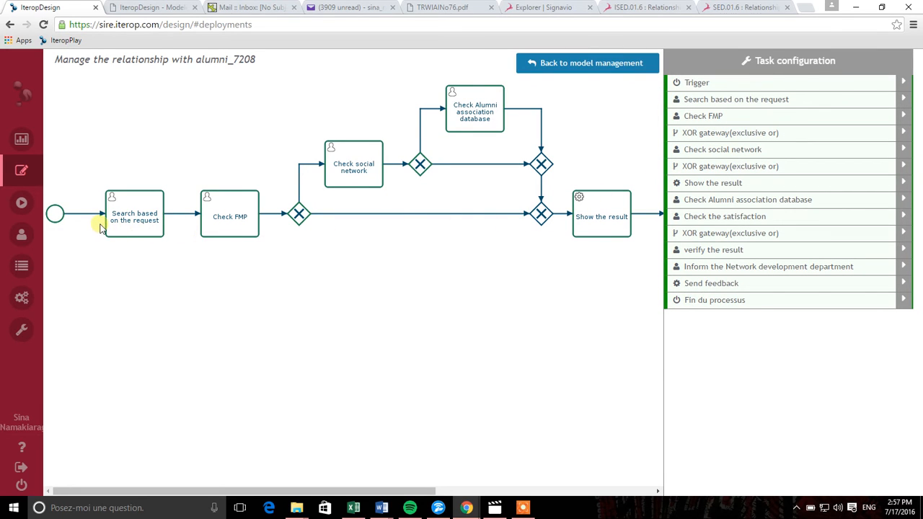
# - Inspect the trigger, Search based on the request and Check FMP settings, then the gateway's conditions
pyautogui.click(710, 83)
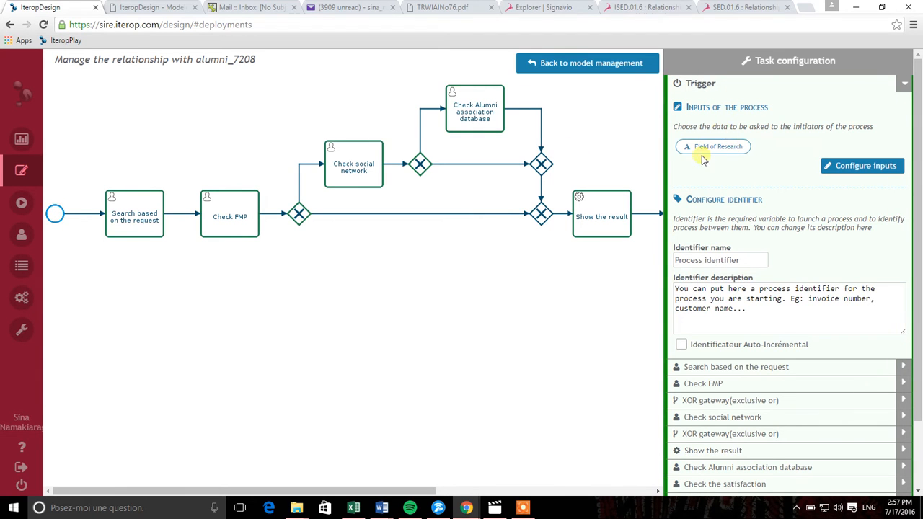
pyautogui.click(149, 217)
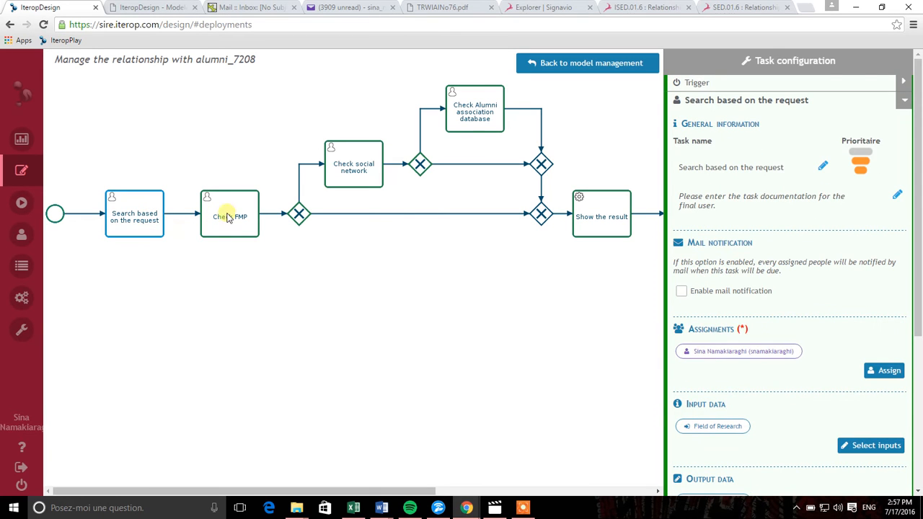
pyautogui.scroll(-1, 745, 341)
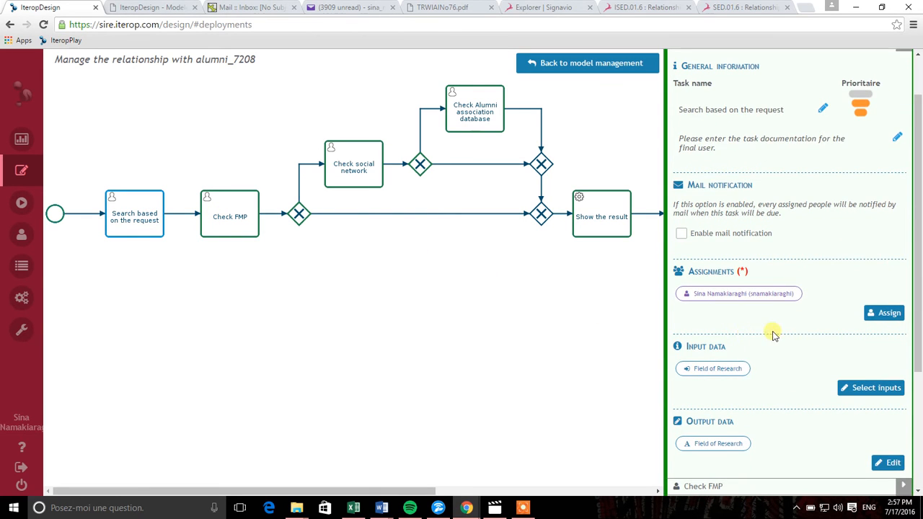
pyautogui.scroll(-1, 771, 334)
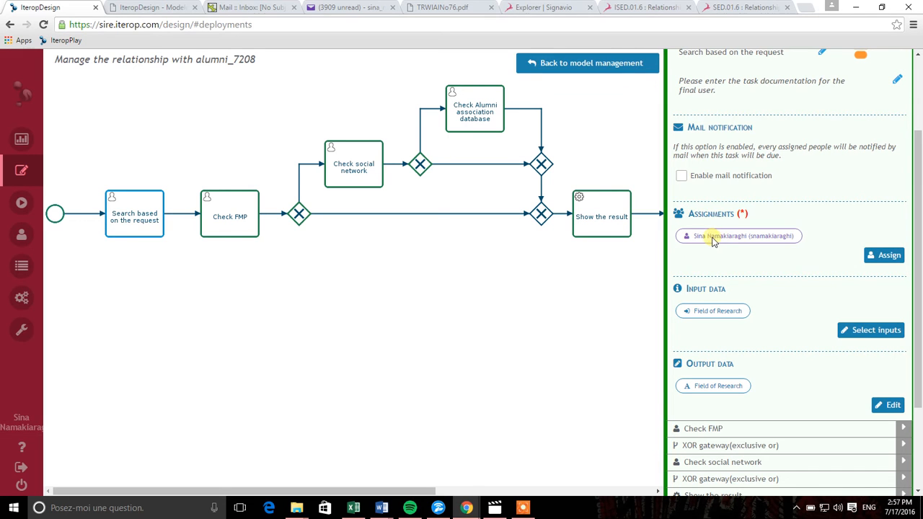
pyautogui.click(249, 232)
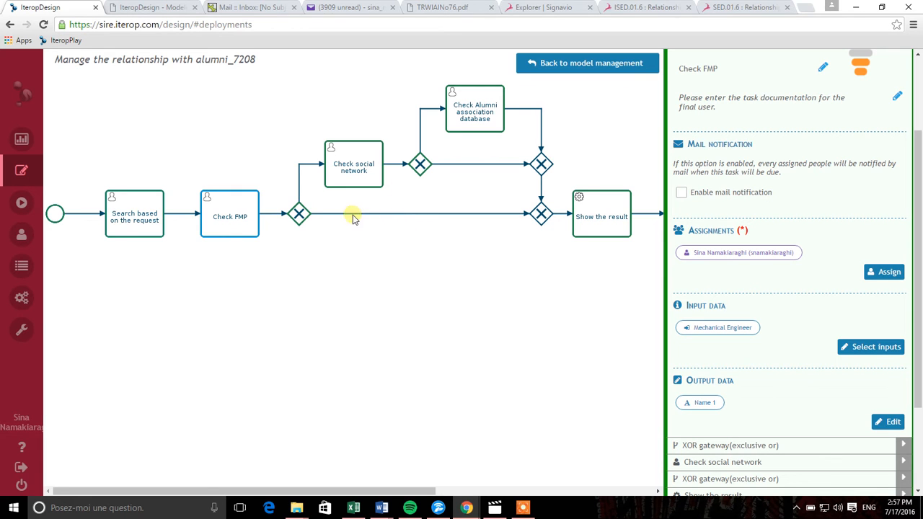
pyautogui.click(296, 218)
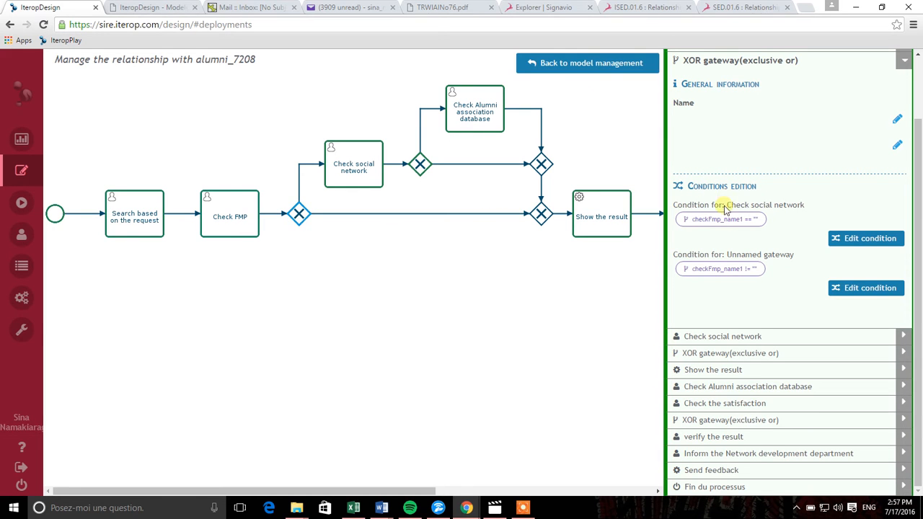
# - Confirm the Check social network branch requires checkFmp_name1 == "", then return to My Models
pyautogui.click(850, 240)
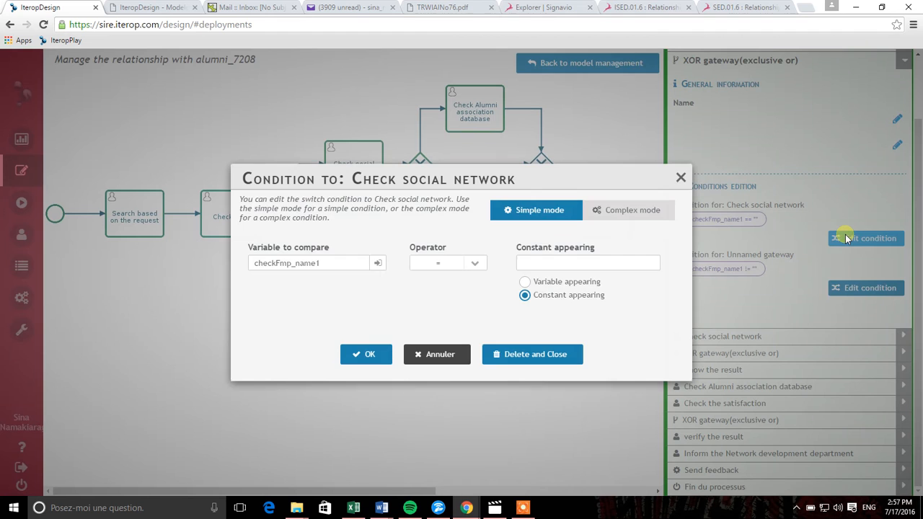
pyautogui.click(616, 213)
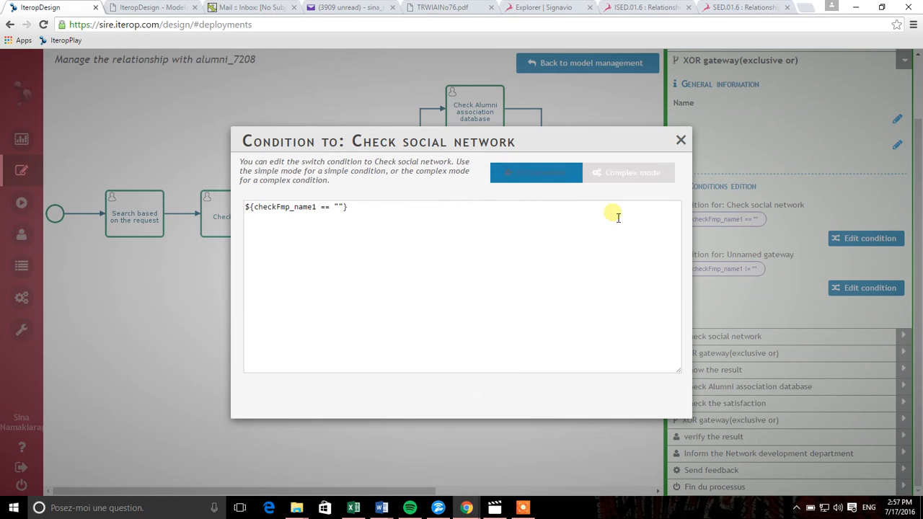
pyautogui.click(506, 173)
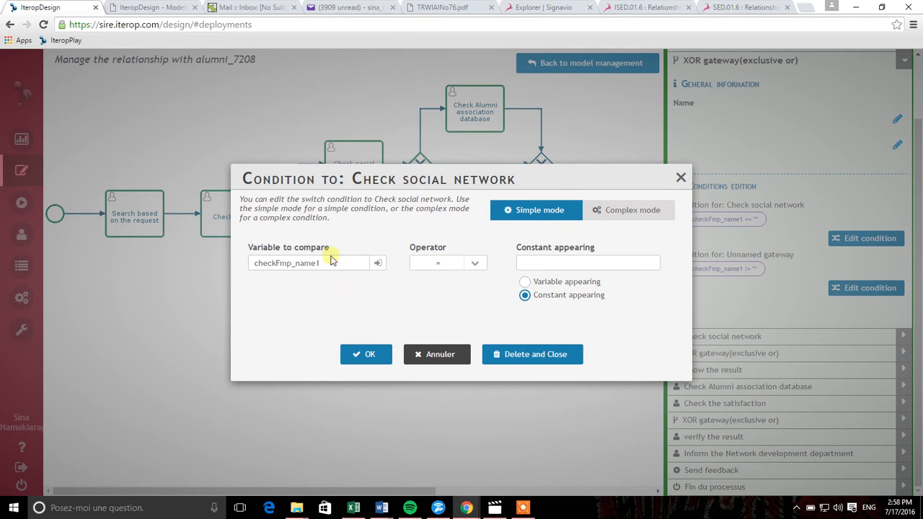
pyautogui.click(374, 364)
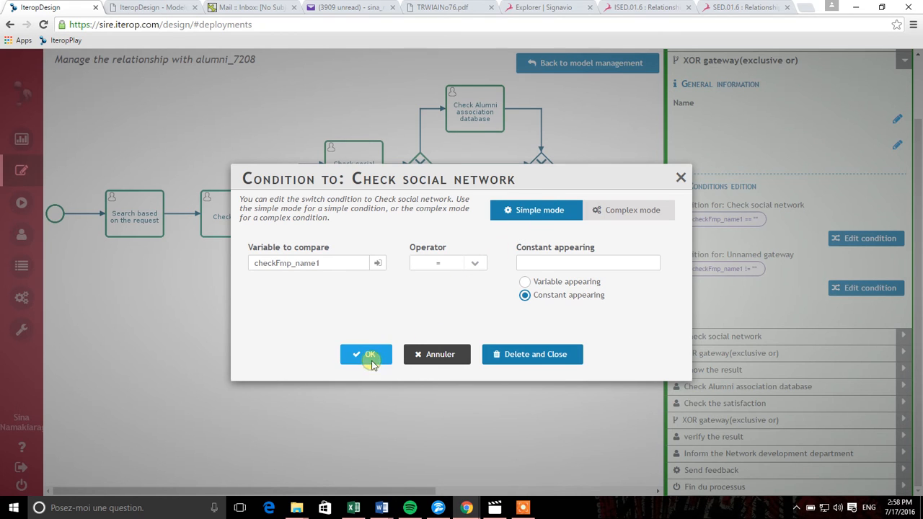
pyautogui.moveTo(445, 495)
pyautogui.mouseDown()
pyautogui.moveTo(436, 493)
pyautogui.moveTo(663, 490)
pyautogui.moveTo(428, 488)
pyautogui.mouseUp()
pyautogui.click(26, 176)
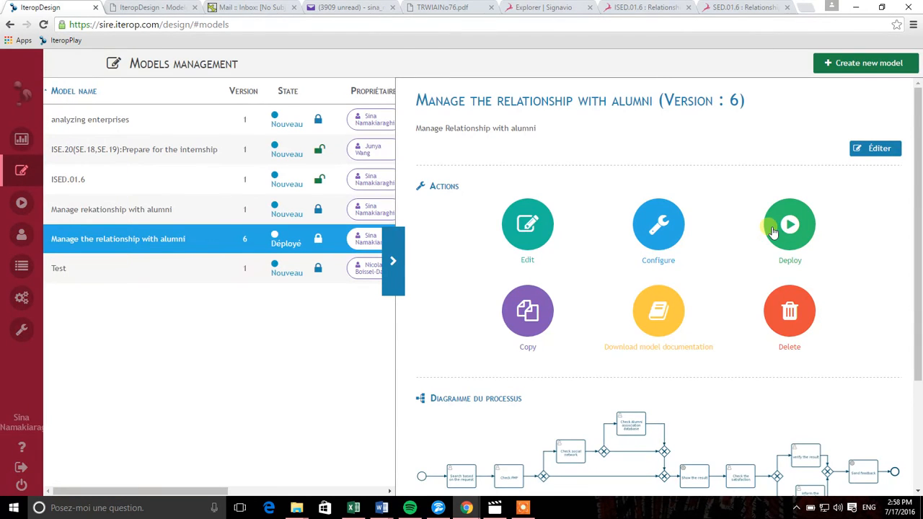
# - Deploy alumni model version 6 and switch over to IteropPlay's Tasks page
pyautogui.click(772, 231)
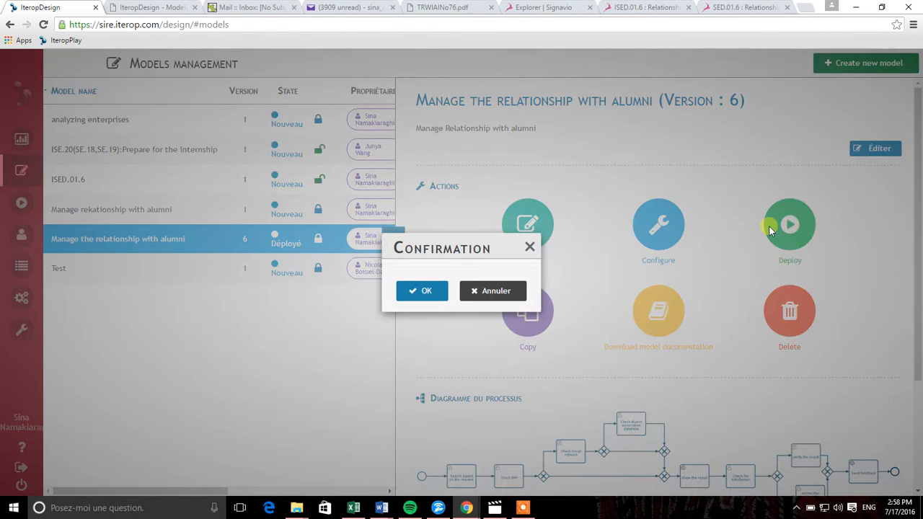
pyautogui.click(426, 290)
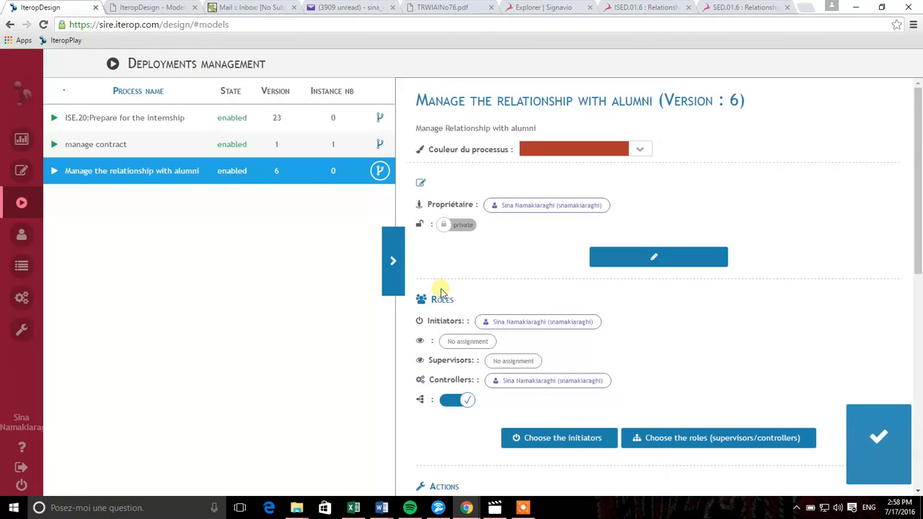
pyautogui.moveTo(13, 288)
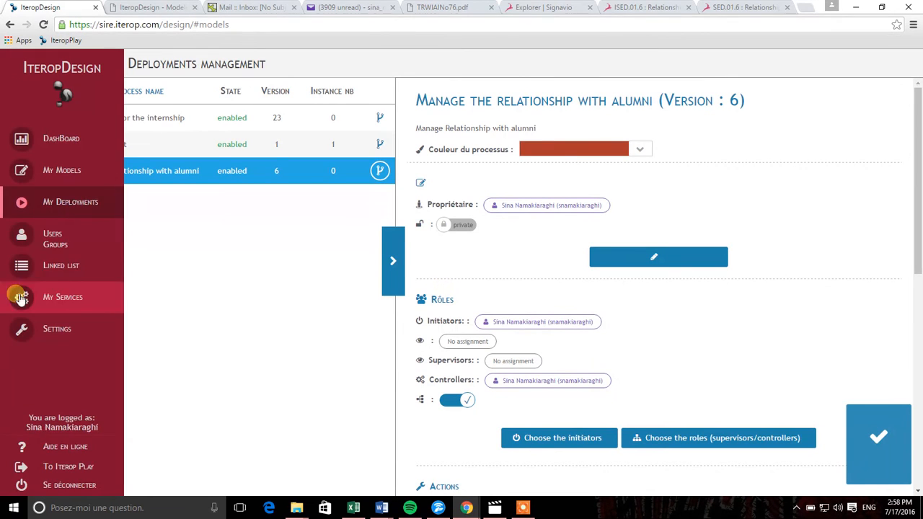
pyautogui.click(104, 465)
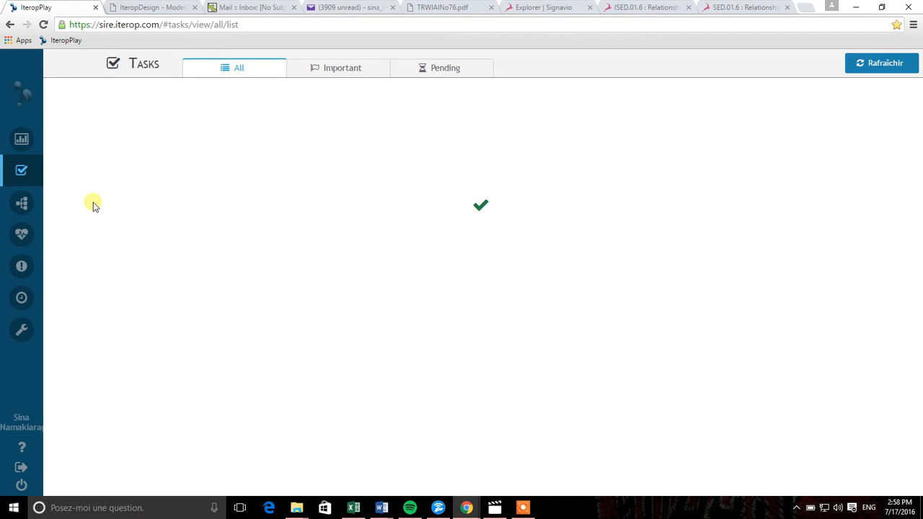
# - Launch an alumni instance 'Information about graduated students' with field Industrial Engineering
pyautogui.click(33, 206)
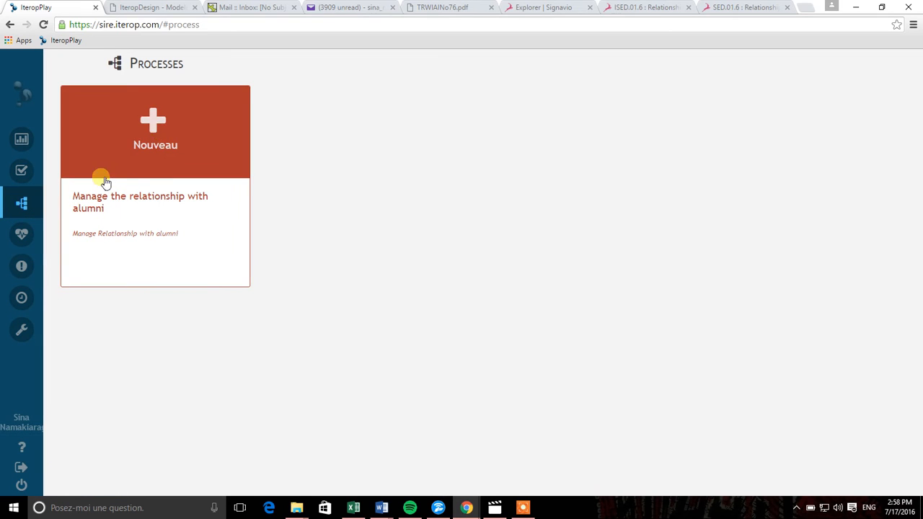
pyautogui.click(151, 157)
pyautogui.click(487, 265)
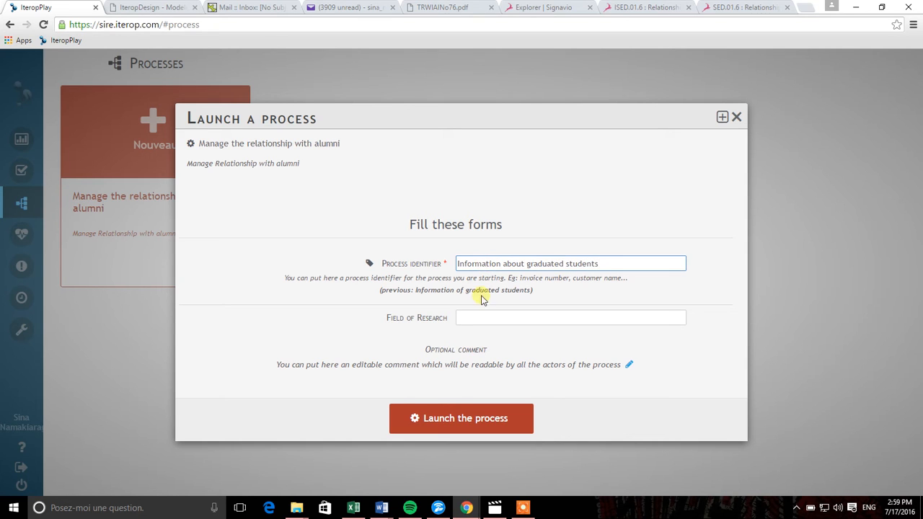
pyautogui.click(474, 317)
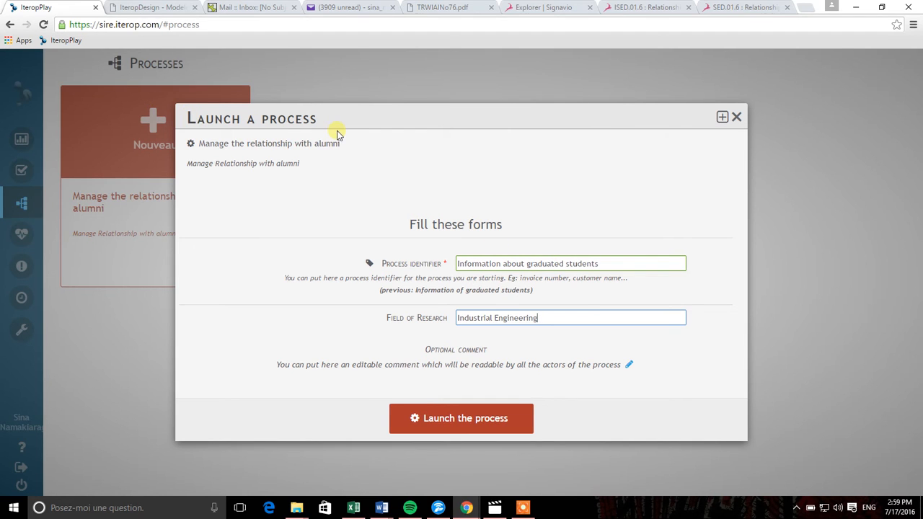
pyautogui.click(459, 417)
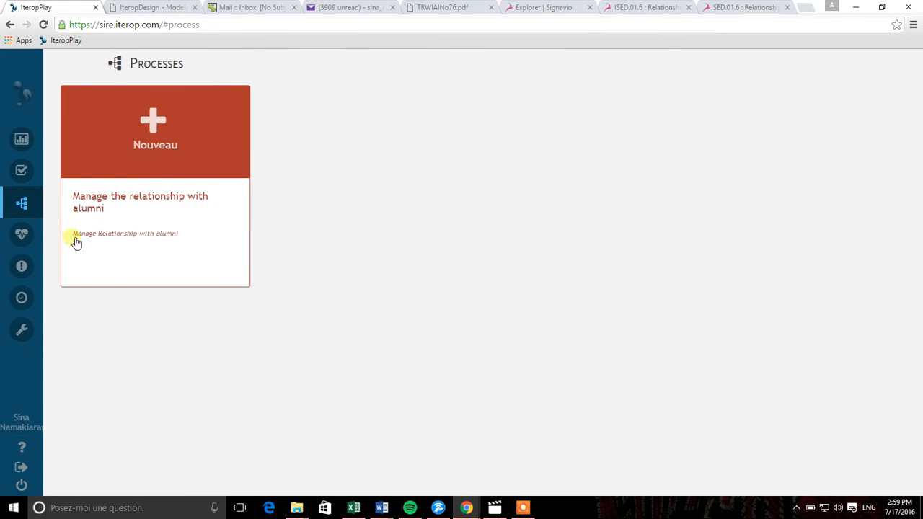
# - Complete the Search based on the request task with Field of Research 'Industrial Engineering'
pyautogui.moveTo(45, 234)
pyautogui.click(62, 183)
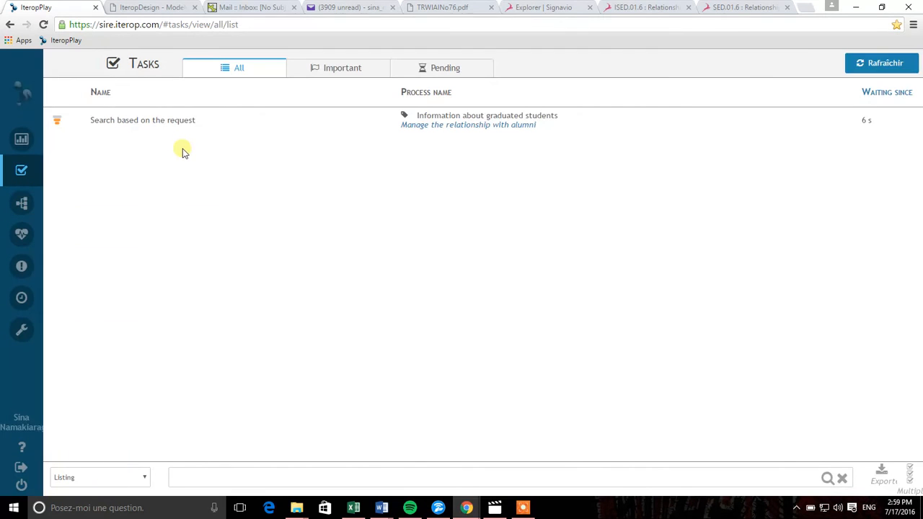
pyautogui.click(151, 122)
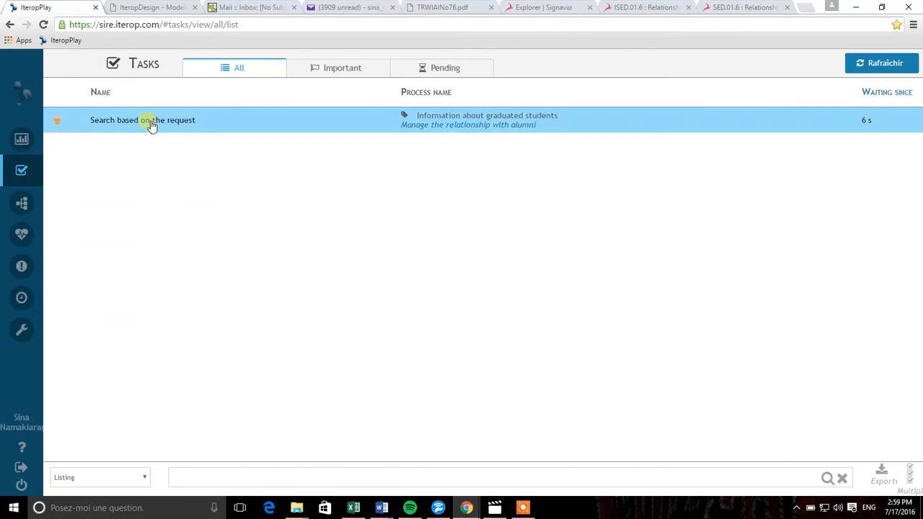
pyautogui.click(351, 119)
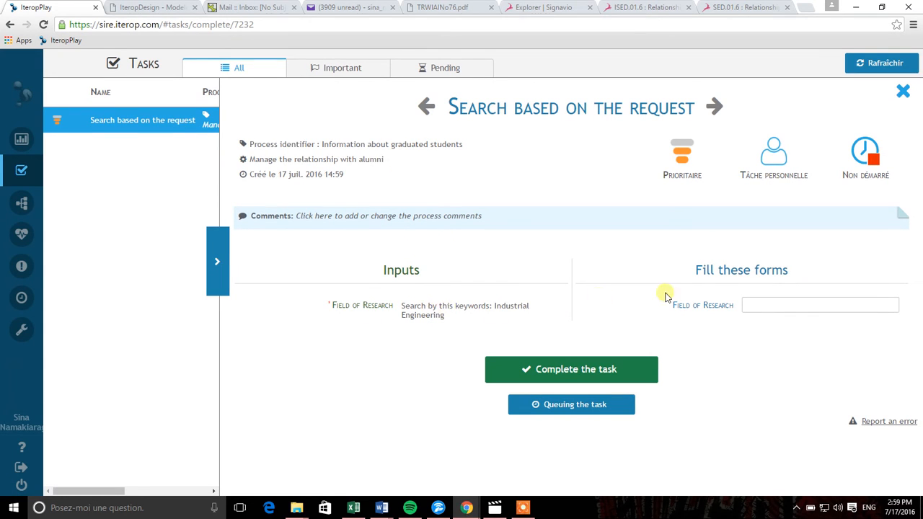
pyautogui.click(752, 306)
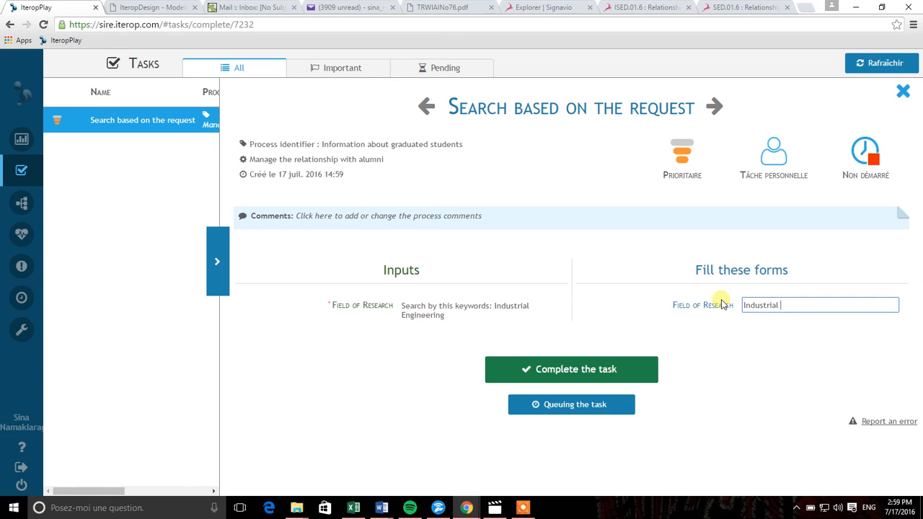
pyautogui.write('Industrial Engineering')
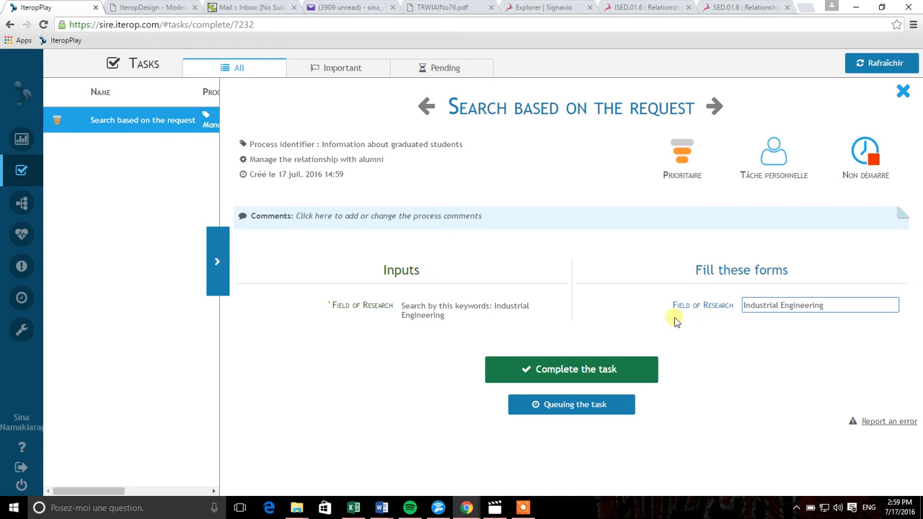
pyautogui.click(594, 369)
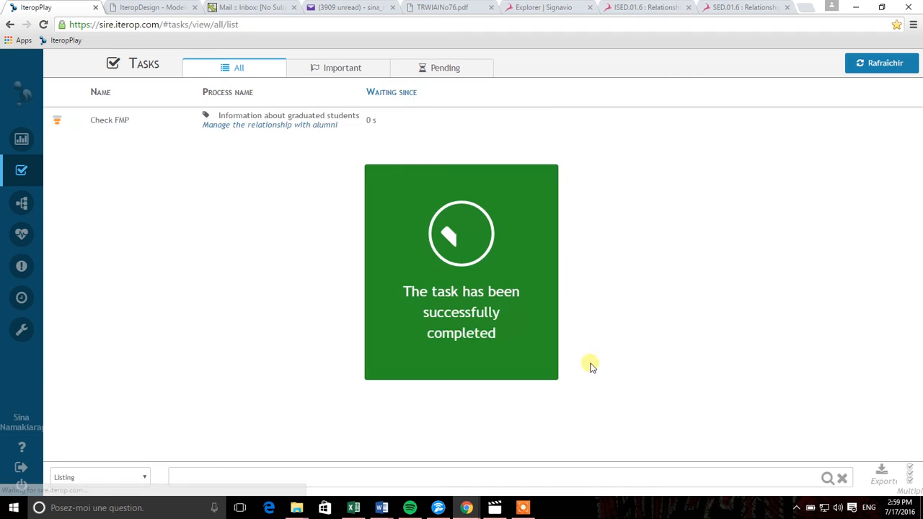
# - Complete Check FMP, then fill Name2 with a full name and complete Check social network
pyautogui.click(320, 123)
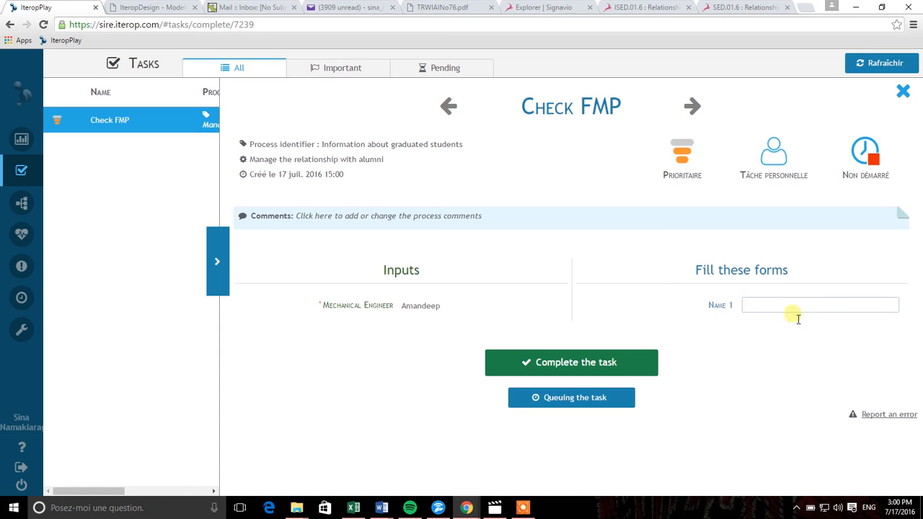
pyautogui.click(632, 363)
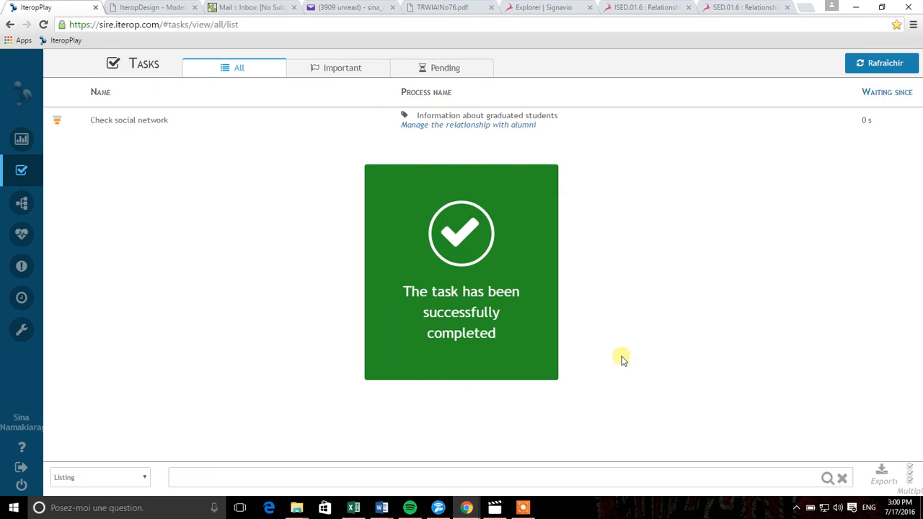
pyautogui.click(418, 128)
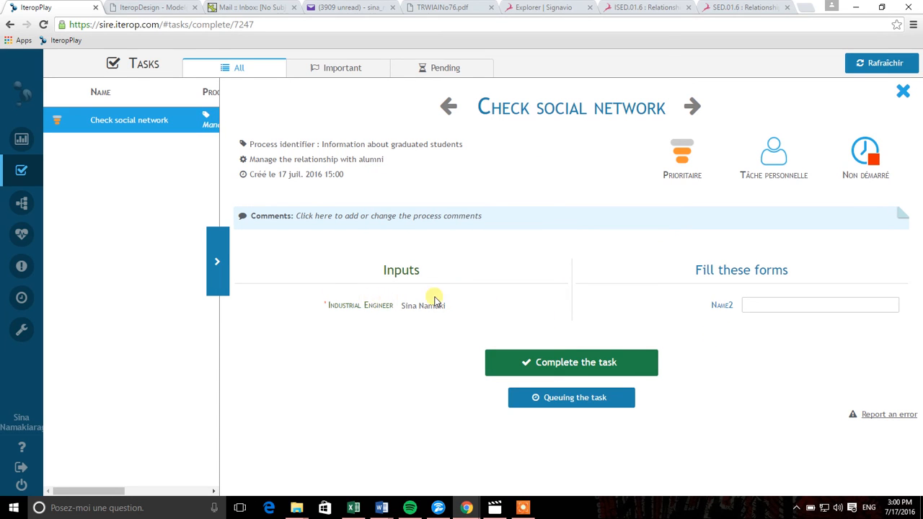
pyautogui.click(783, 304)
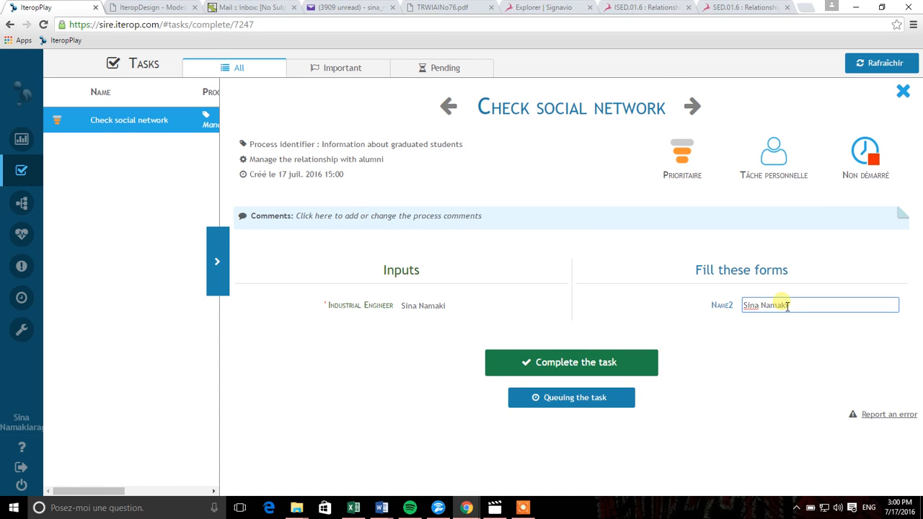
pyautogui.click(539, 354)
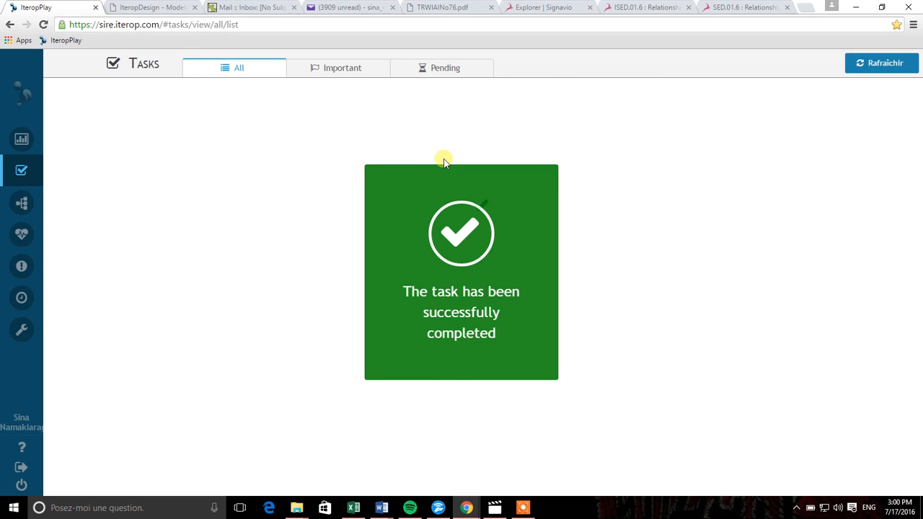
# - In Monitoring, open the Information about graduated students instance and view its enlarged process diagram
pyautogui.moveTo(30, 231)
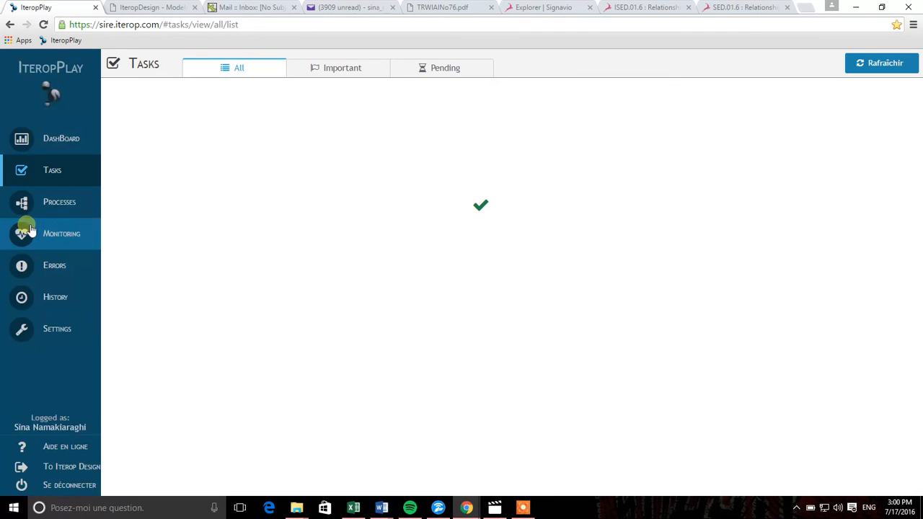
pyautogui.click(94, 238)
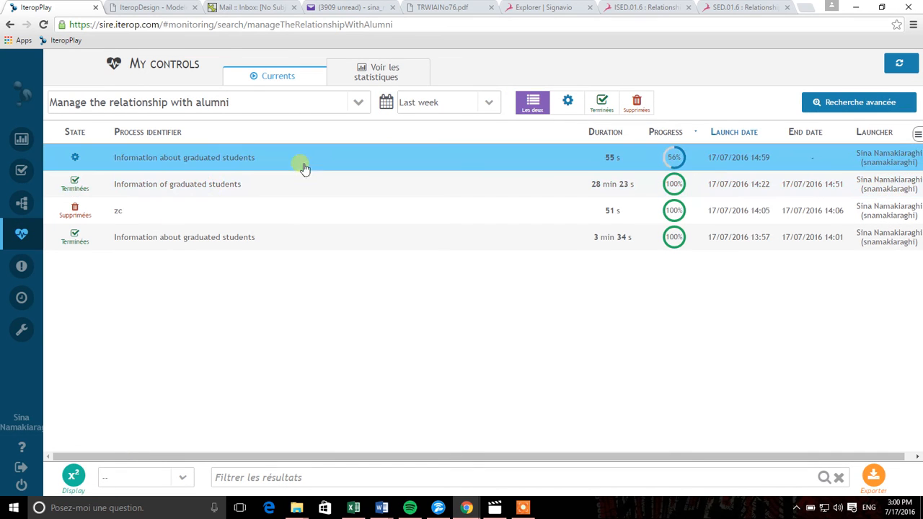
pyautogui.click(510, 160)
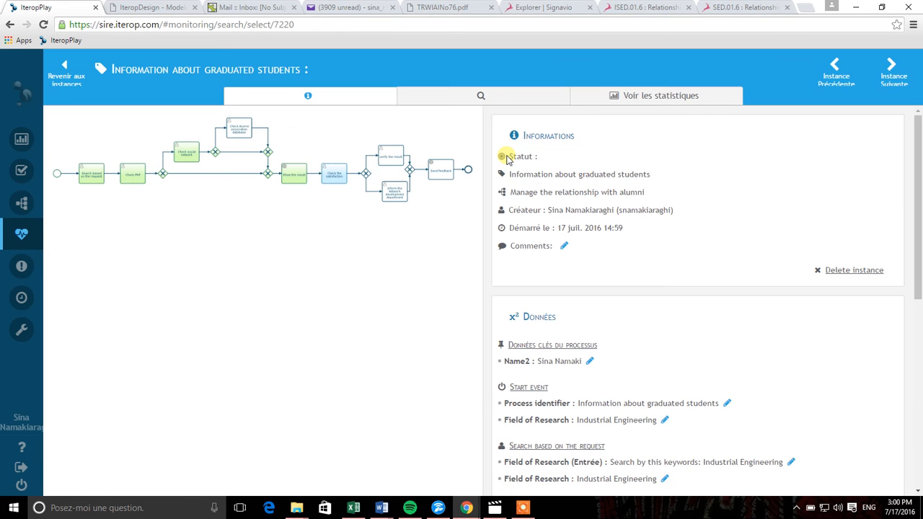
pyautogui.click(382, 183)
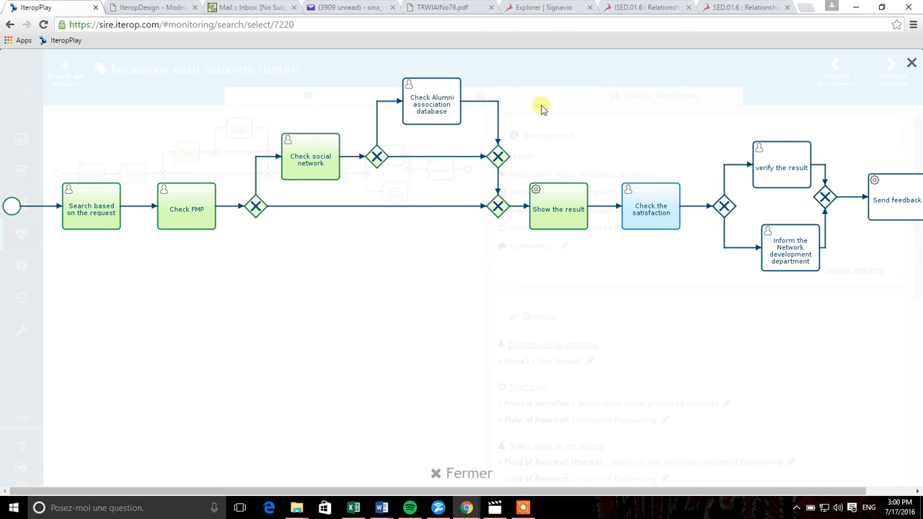
pyautogui.click(909, 63)
# - Scroll through the instance's recorded data, then return to the task list
pyautogui.scroll(-1, 647, 250)
pyautogui.scroll(-5, 646, 250)
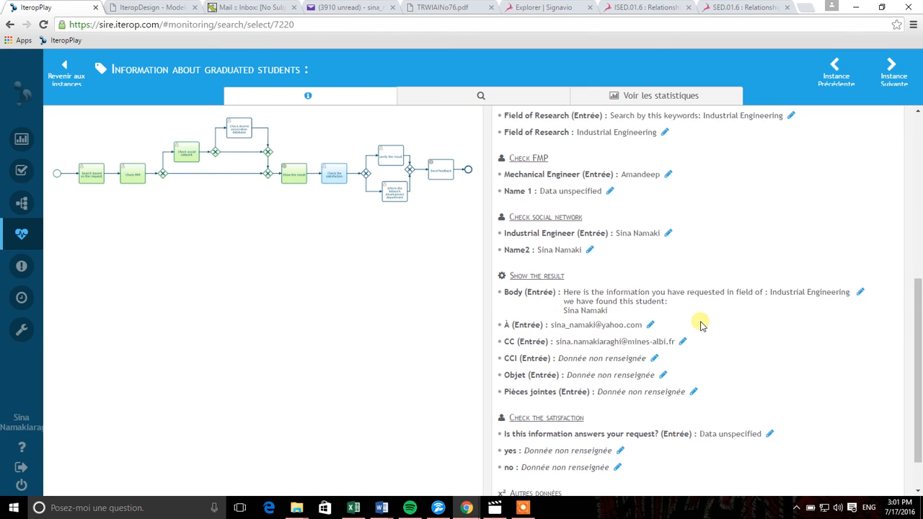
pyautogui.scroll(-1, 696, 303)
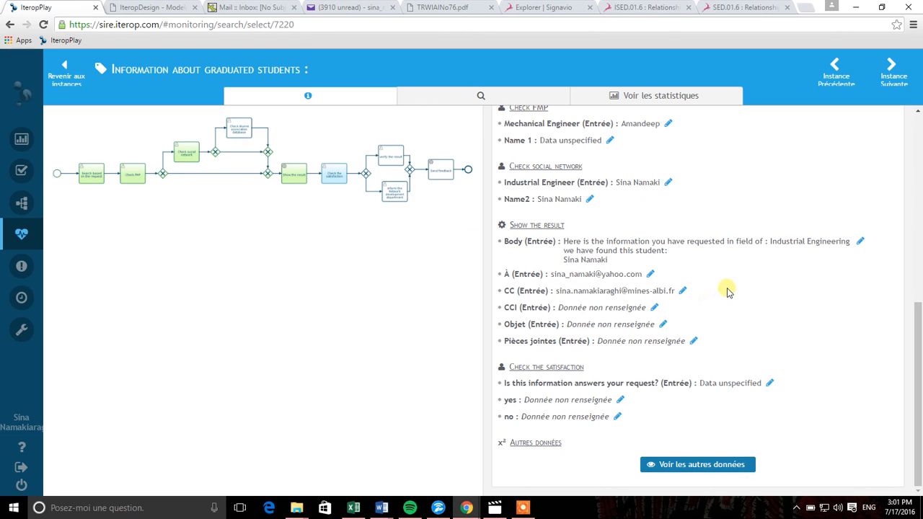
pyautogui.moveTo(14, 195)
pyautogui.click(29, 171)
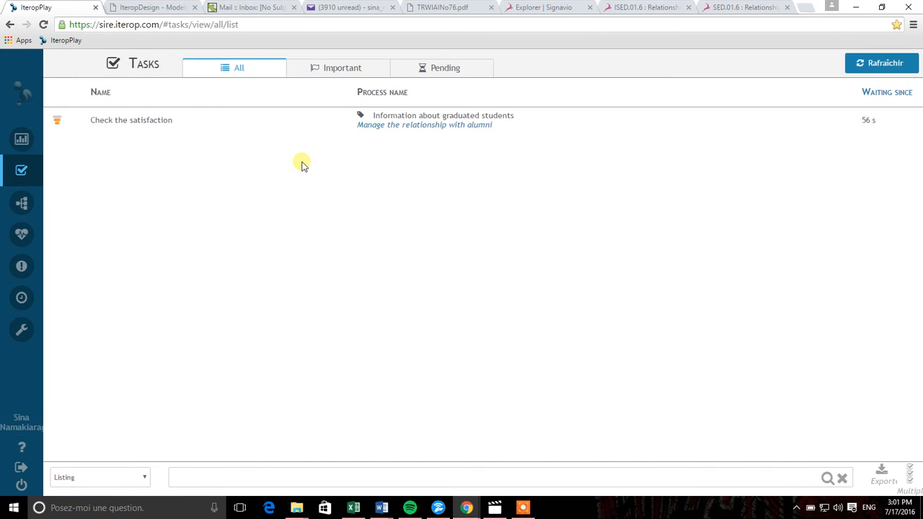
# - Enter 'Yes' in the Check the satisfaction task's YES field and complete the task
pyautogui.click(320, 118)
pyautogui.click(321, 120)
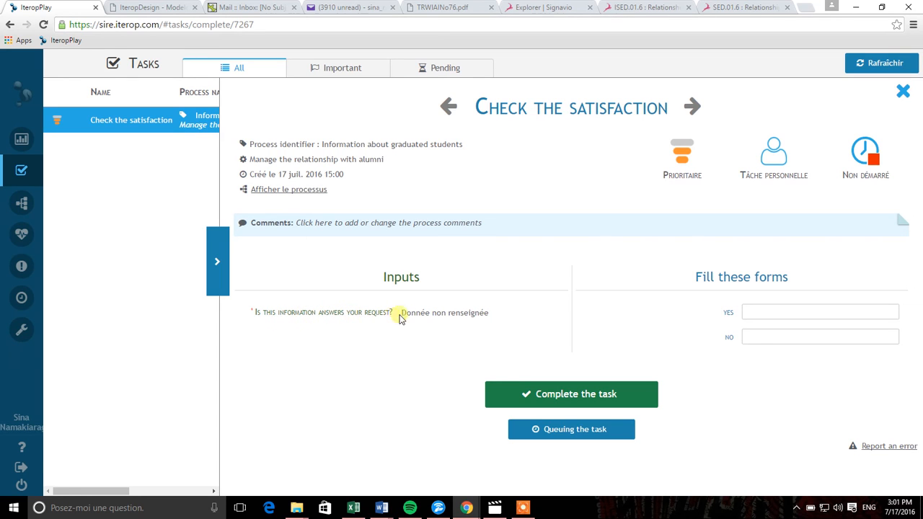
pyautogui.click(750, 313)
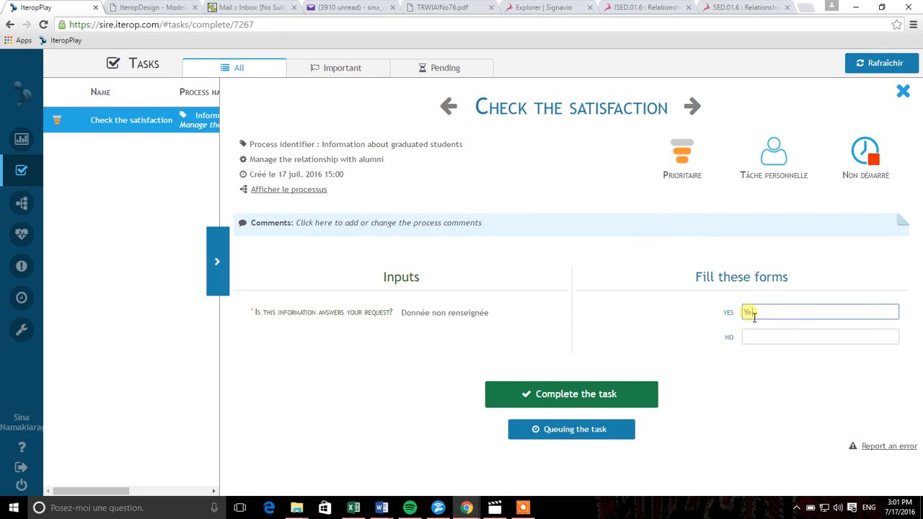
pyautogui.write('Yes')
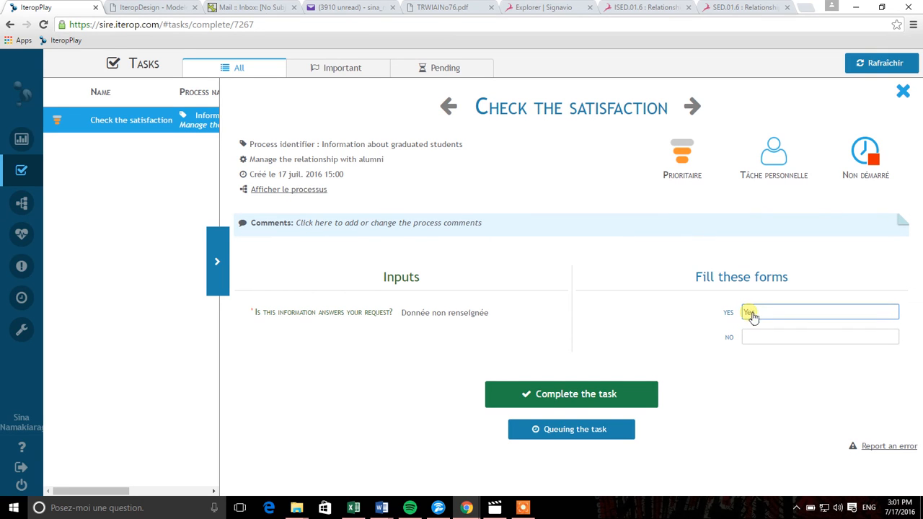
pyautogui.click(548, 395)
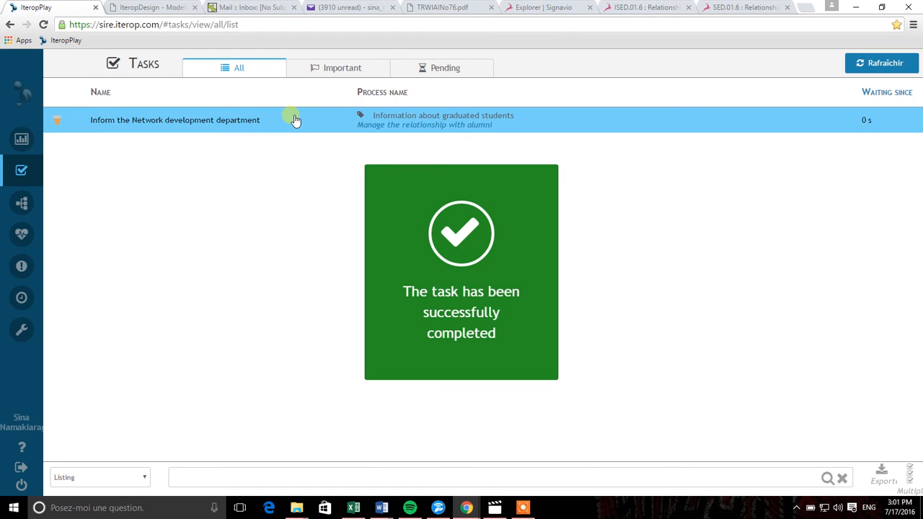
# - Complete Inform the Network development department with feedback 'Thank you for your Information, But I would like to have the company which he is working in'
pyautogui.click(244, 121)
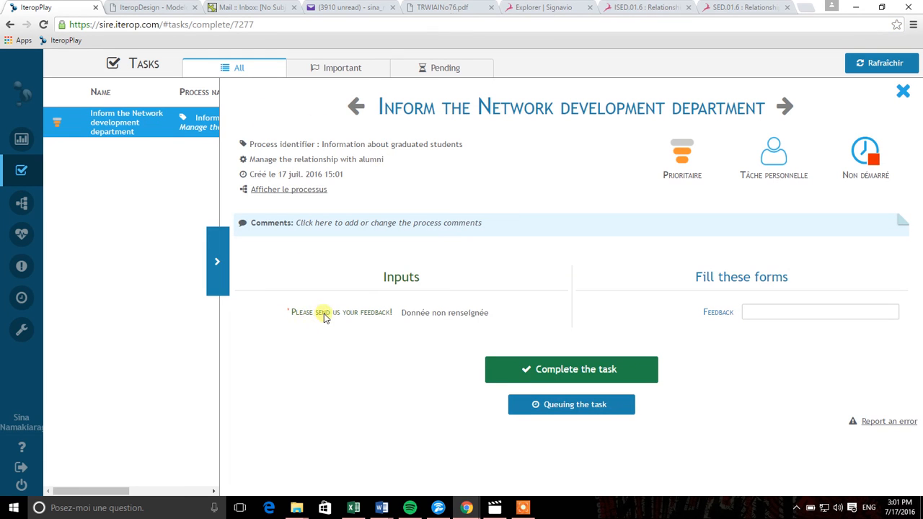
pyautogui.click(836, 314)
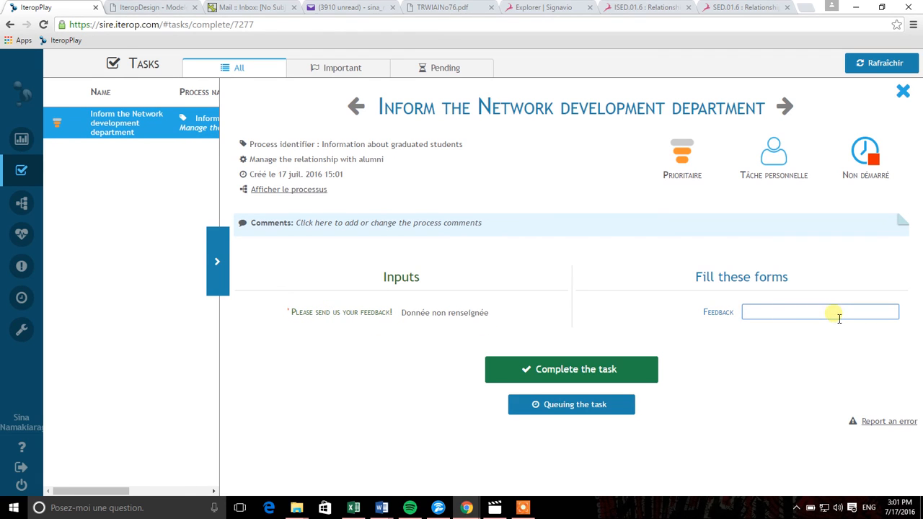
pyautogui.write('Thank you for your Information, B')
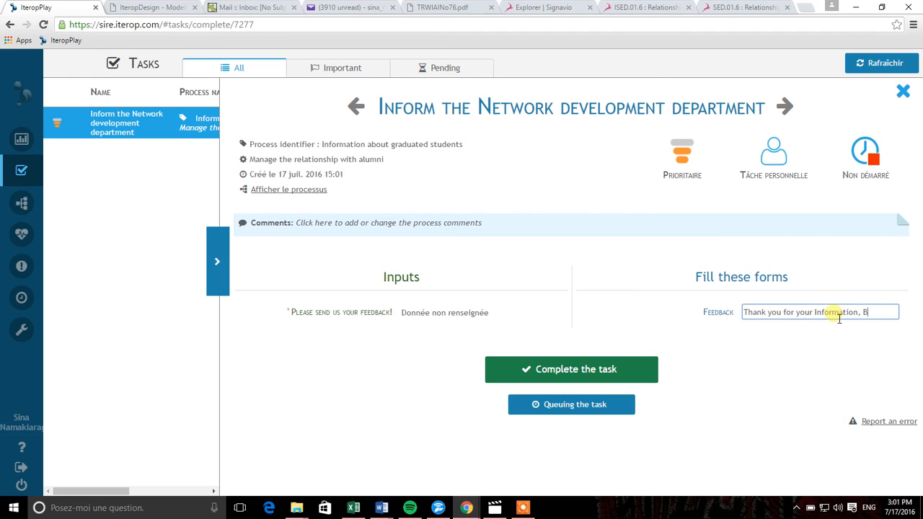
pyautogui.write('ut I would like to have the ')
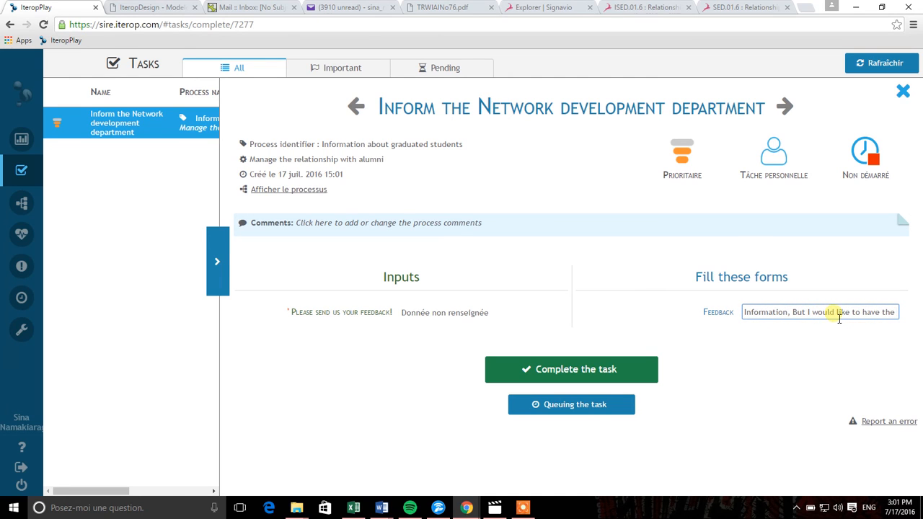
pyautogui.write('com')
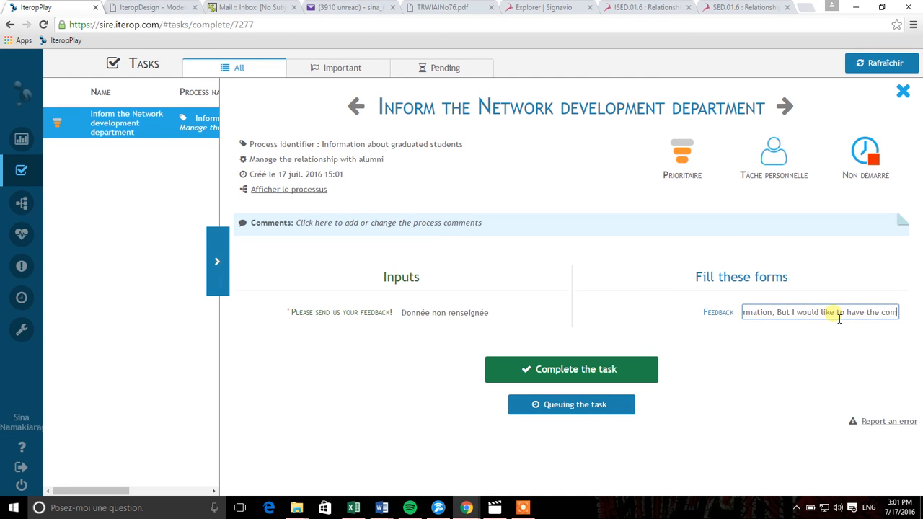
pyautogui.write('pany w')
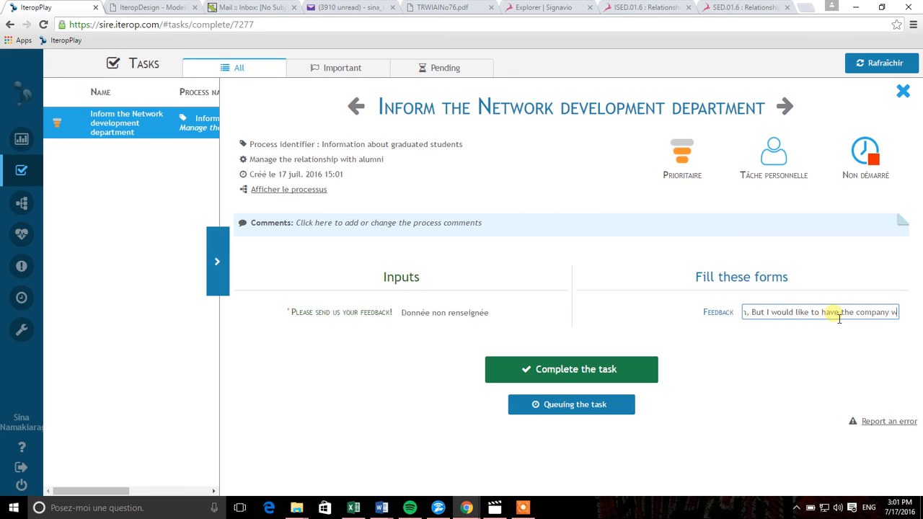
pyautogui.write('hich he is wot')
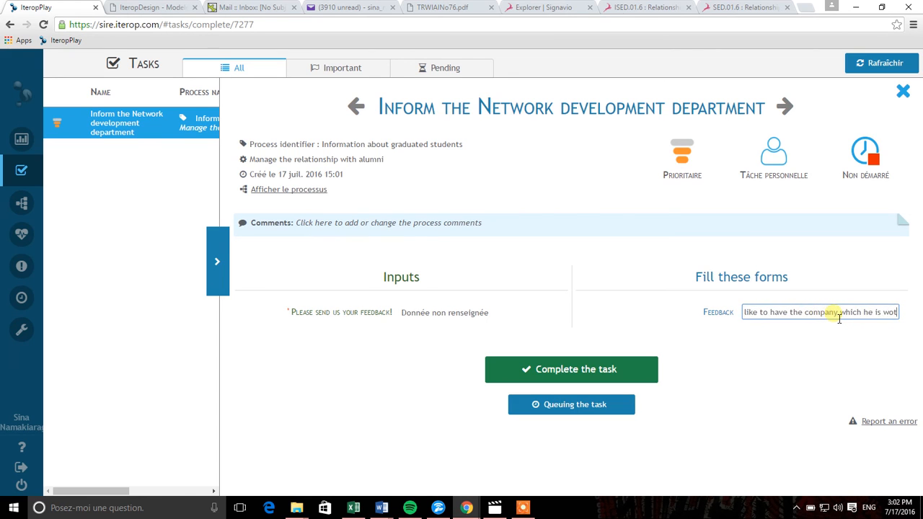
pyautogui.press('BackSpace')
pyautogui.write('r')
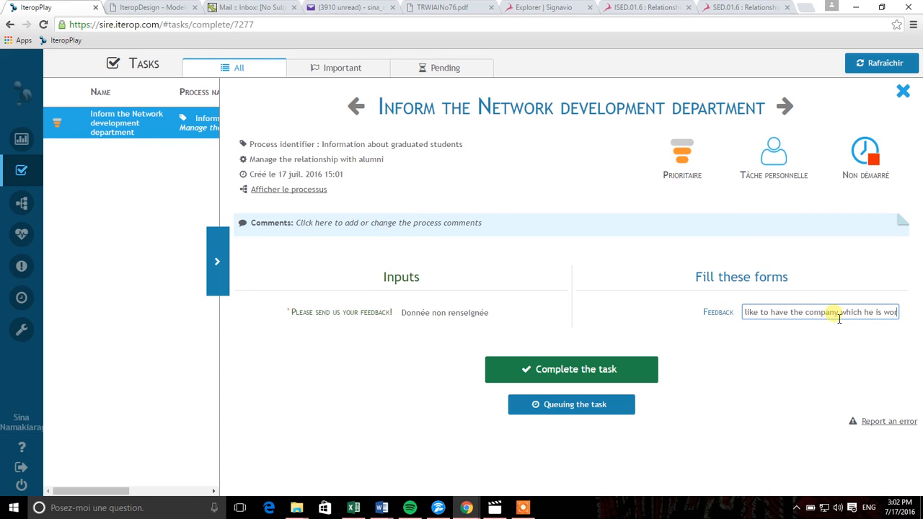
pyautogui.write('king in!')
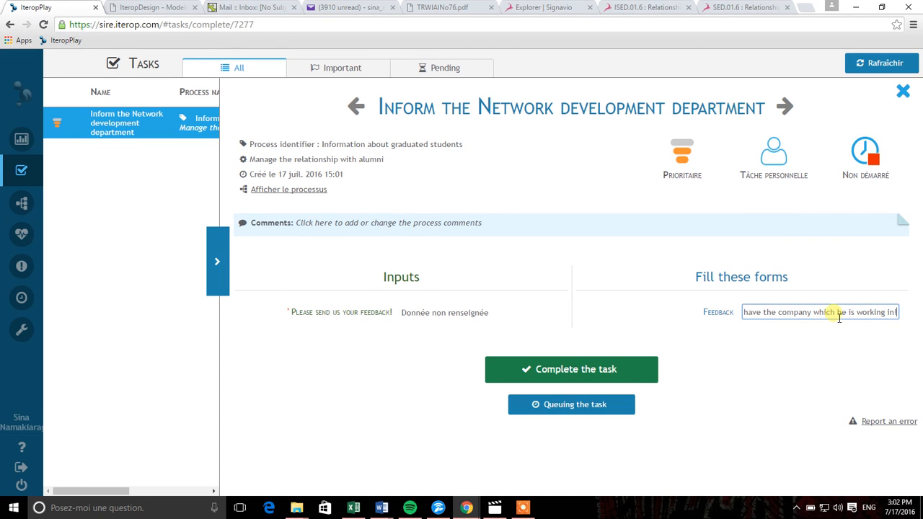
pyautogui.click(595, 368)
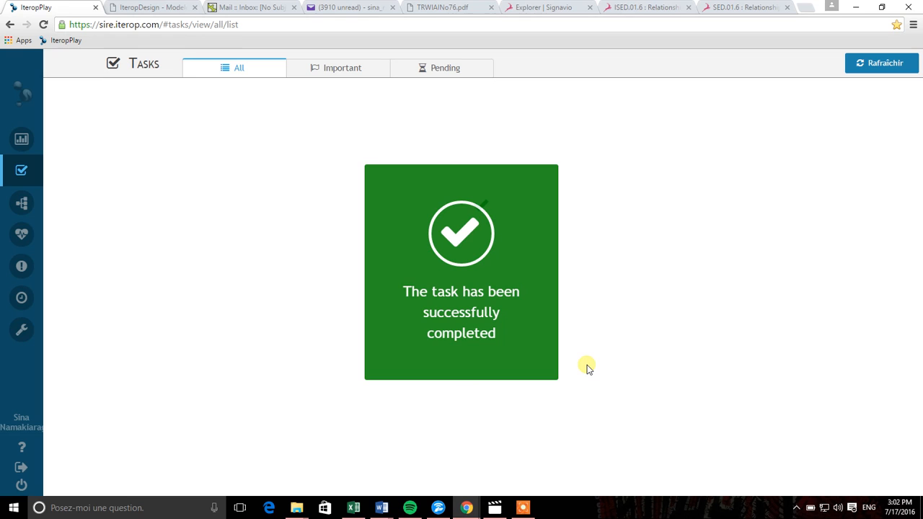
# - Close the green task-successfully-completed confirmation box
pyautogui.click(560, 315)
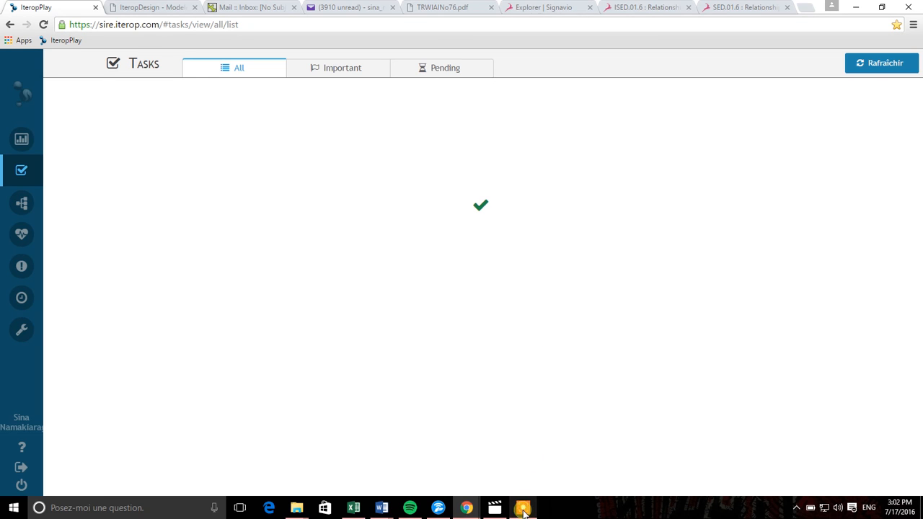
pyautogui.moveTo(524, 510)
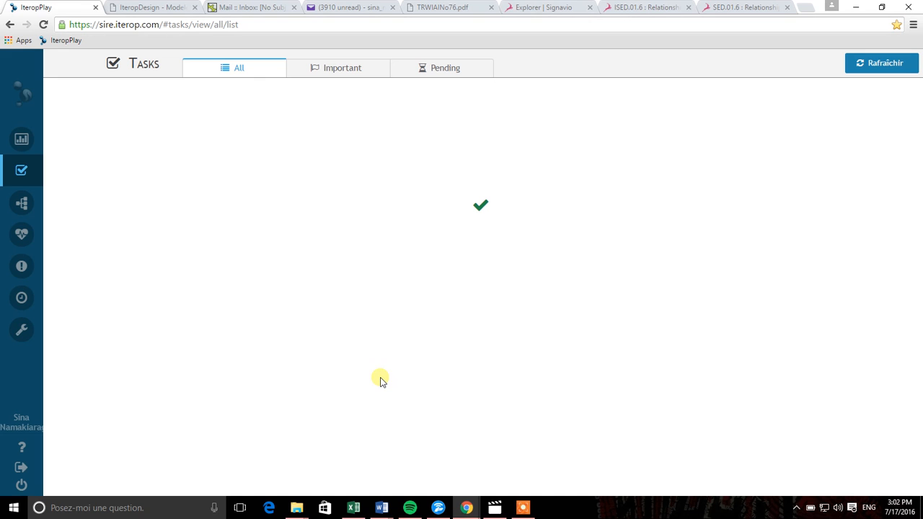
# - In Yahoo Mail, read the 3:00 PM IteropSuite email with the student information
pyautogui.click(344, 7)
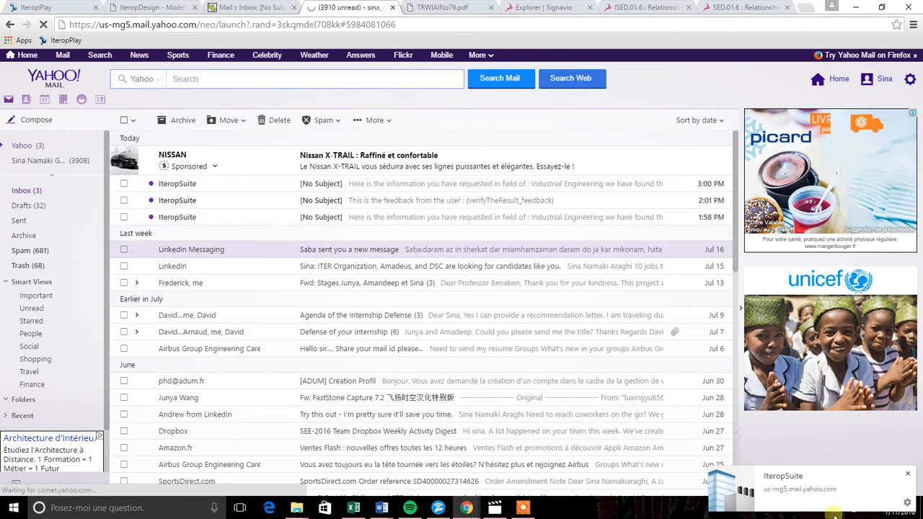
pyautogui.click(442, 191)
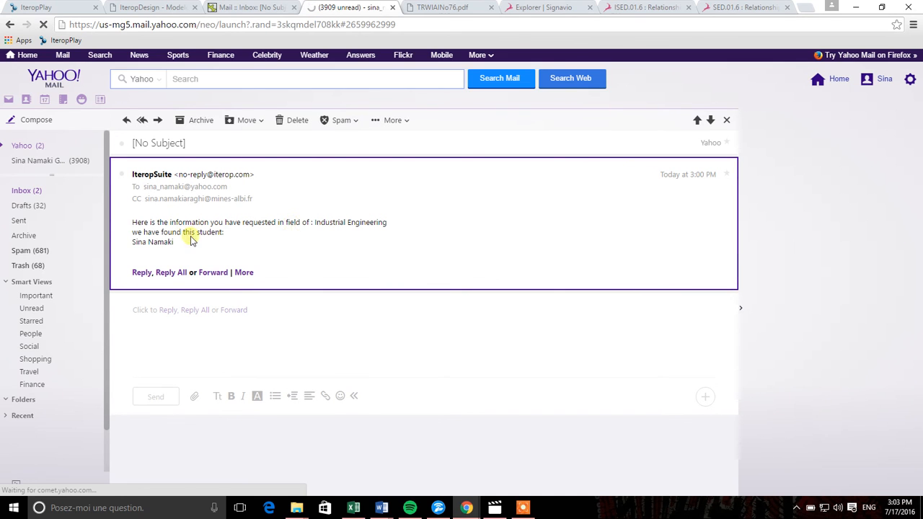
pyautogui.click(32, 146)
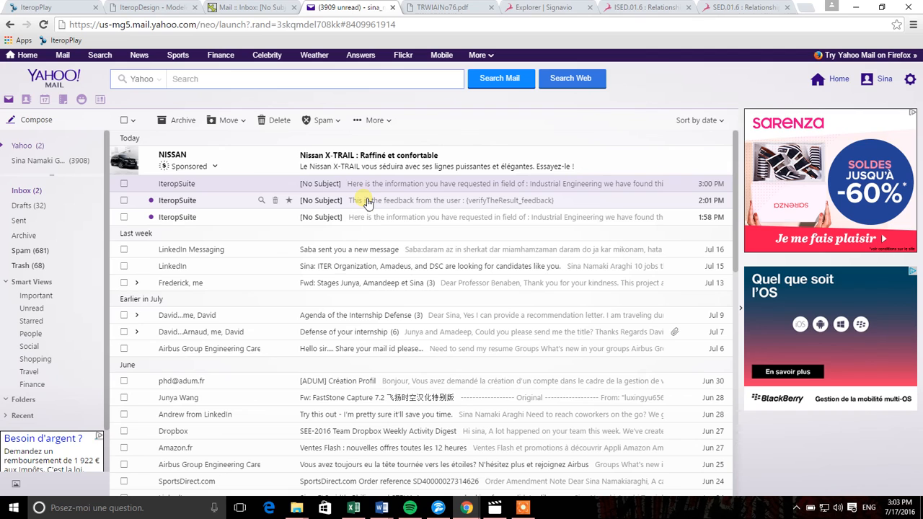
# - Read the 2:01 PM IteropSuite feedback email, then return to IteropPlay's task list
pyautogui.moveTo(366, 202); pyautogui.dragTo(431, 200)
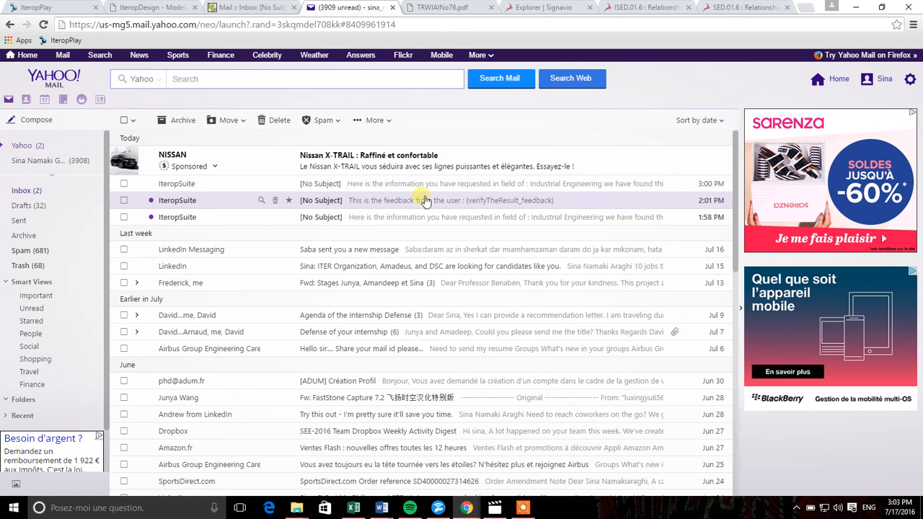
pyautogui.click(425, 200)
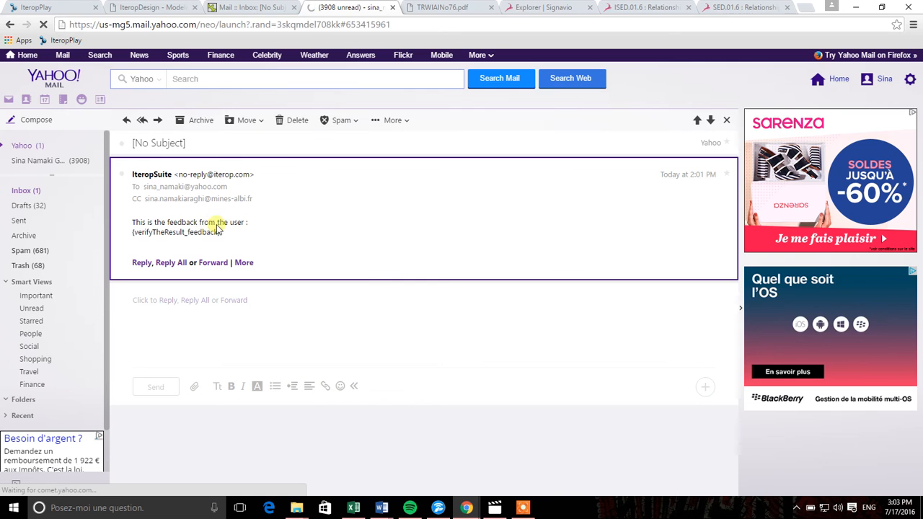
pyautogui.click(21, 145)
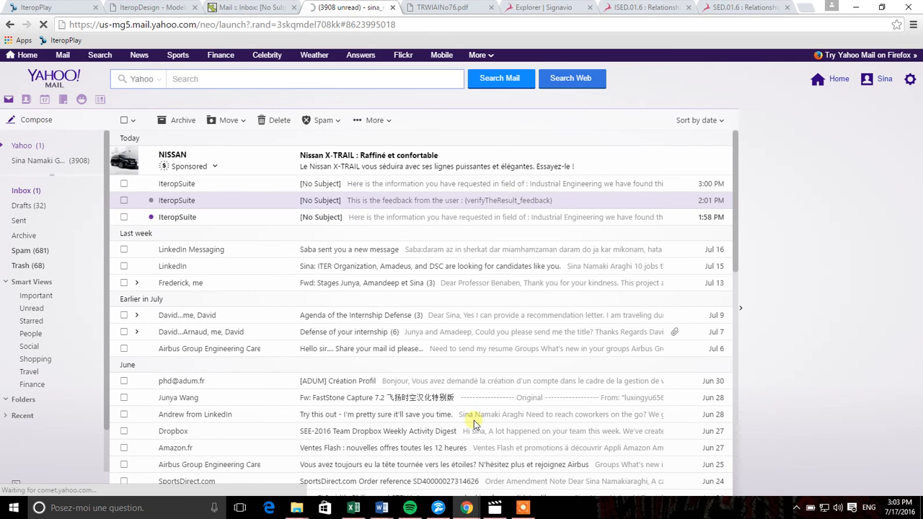
pyautogui.click(68, 6)
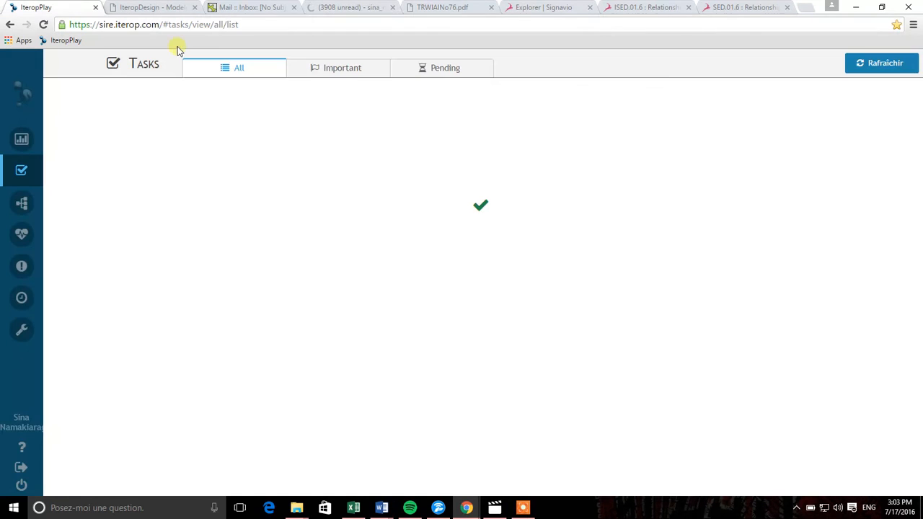
pyautogui.moveTo(472, 508)
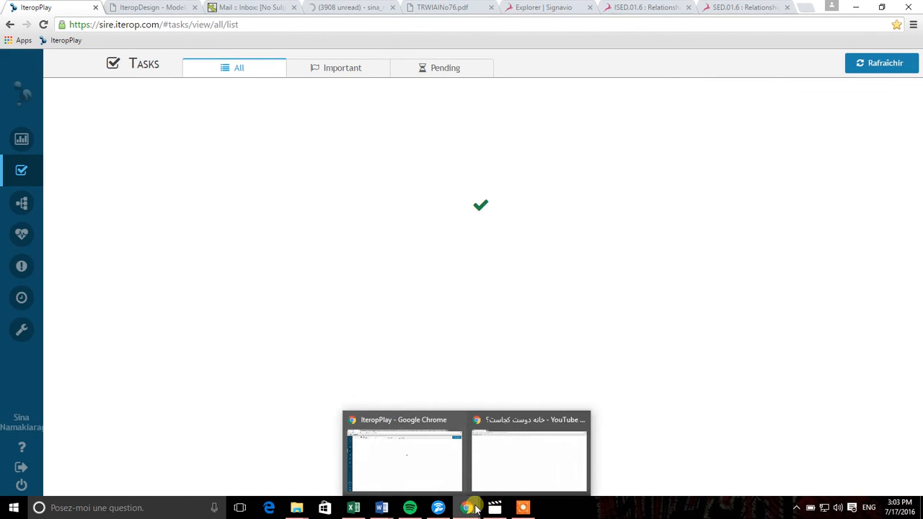
pyautogui.moveTo(518, 508)
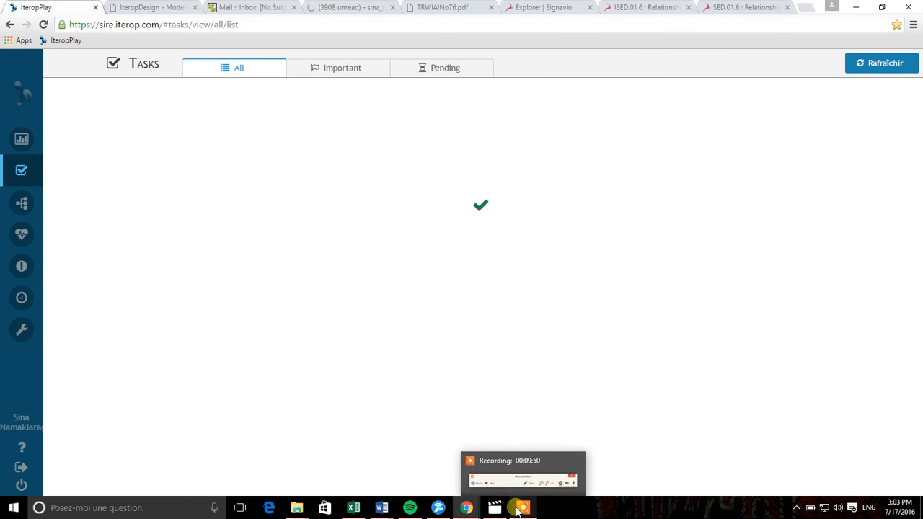